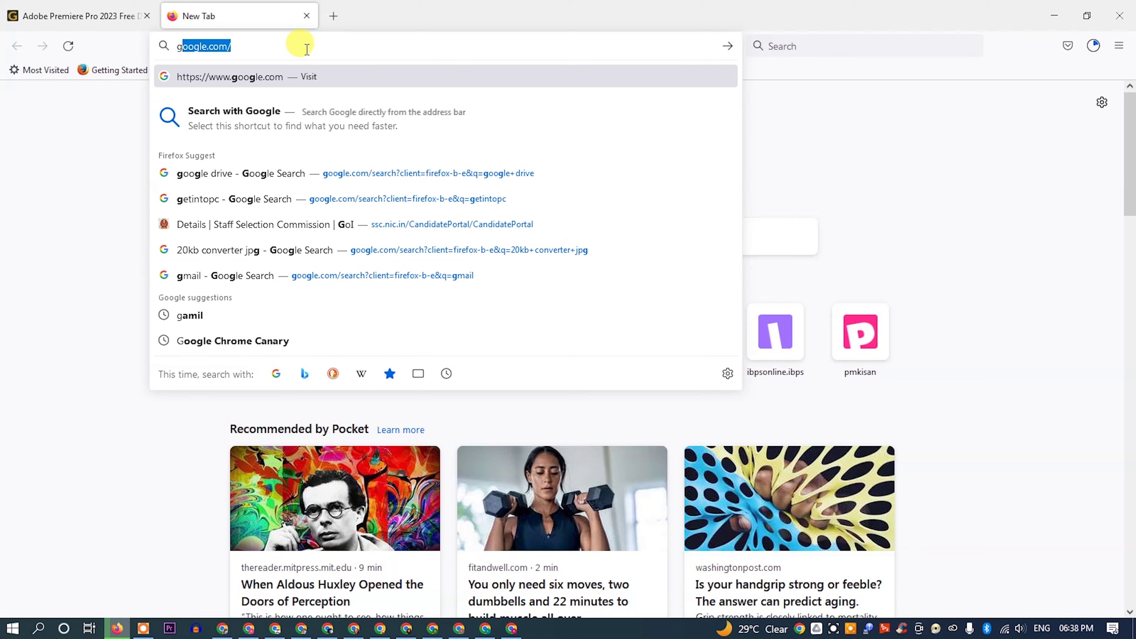
Step: Search Google for 'gamil' and open the Gmail site from the results
{"action": "type", "text": "ami"}
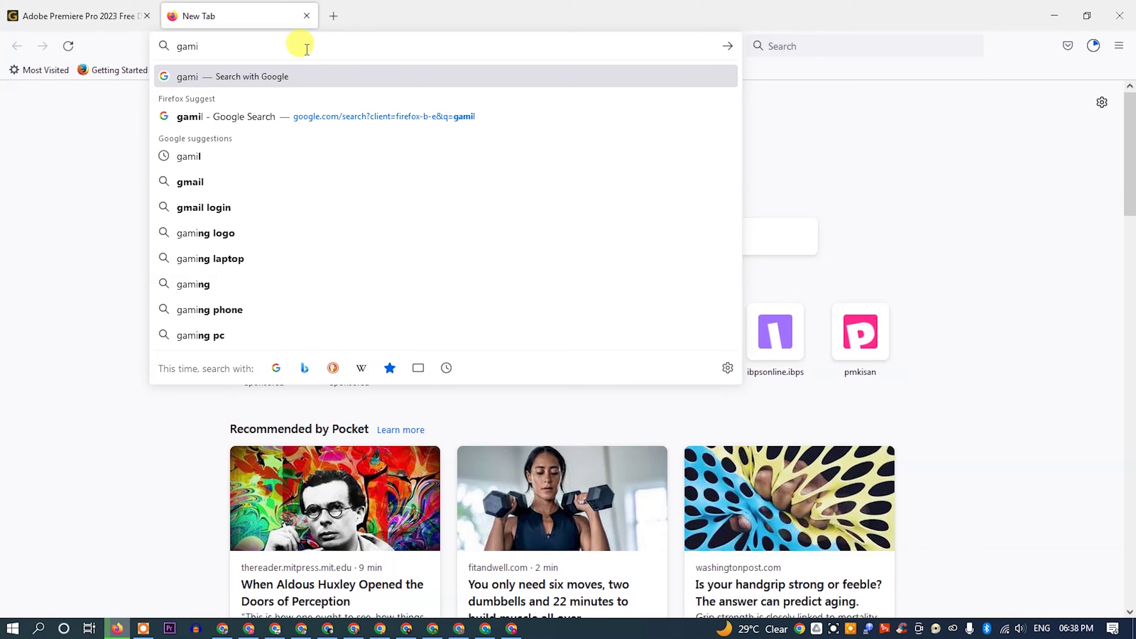
{"action": "type", "text": "l"}
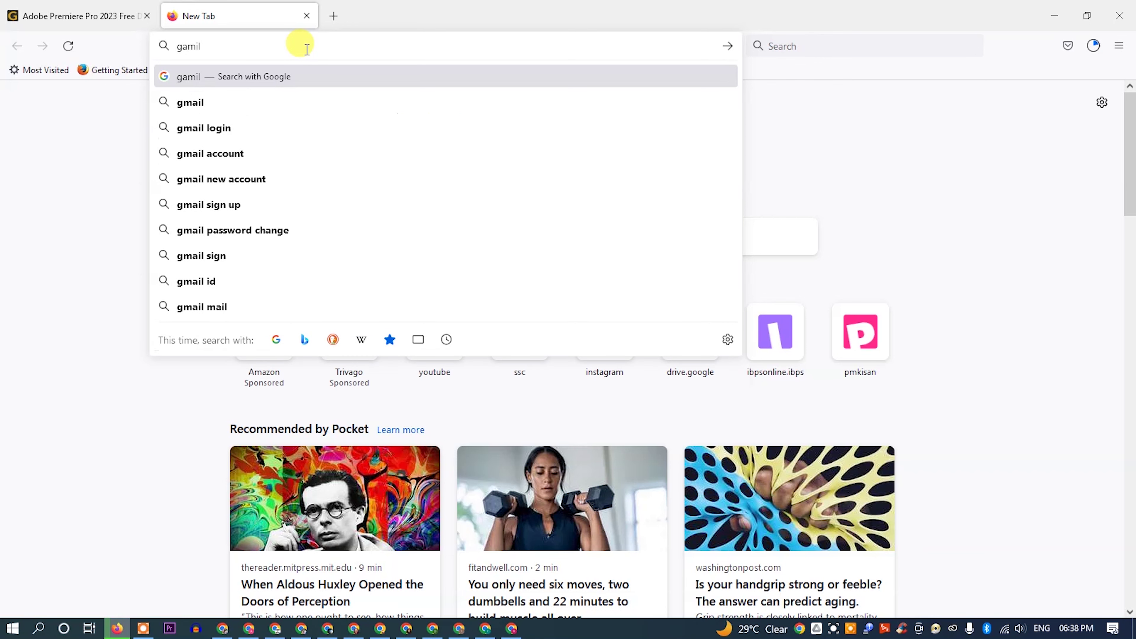
{"action": "key", "text": "Return"}
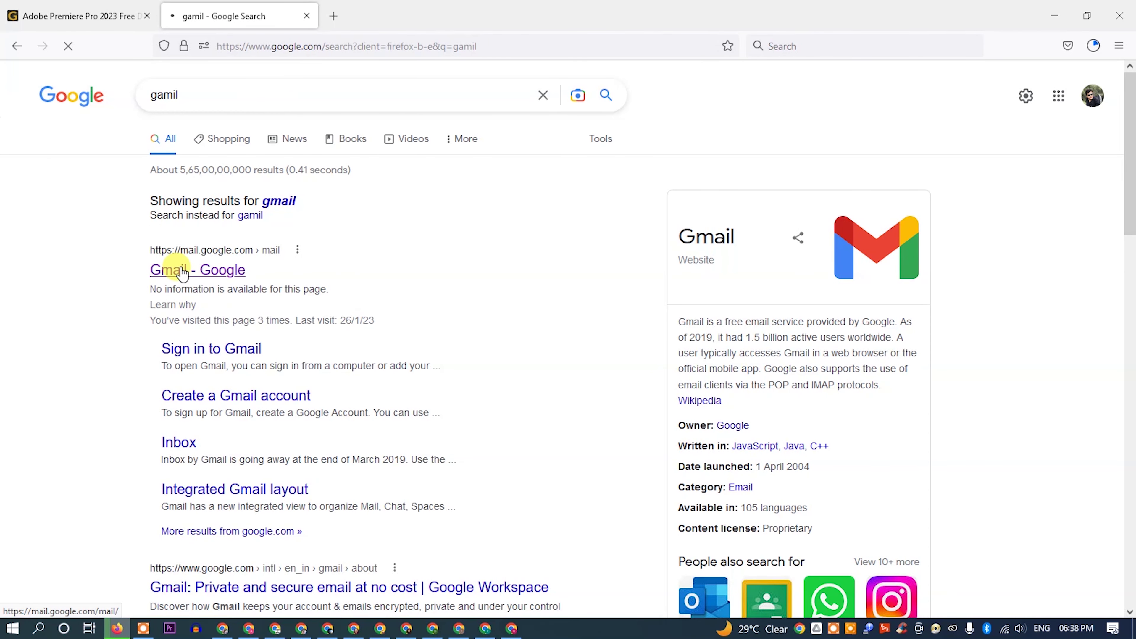
{"action": "left_click", "coordinate": [183, 271]}
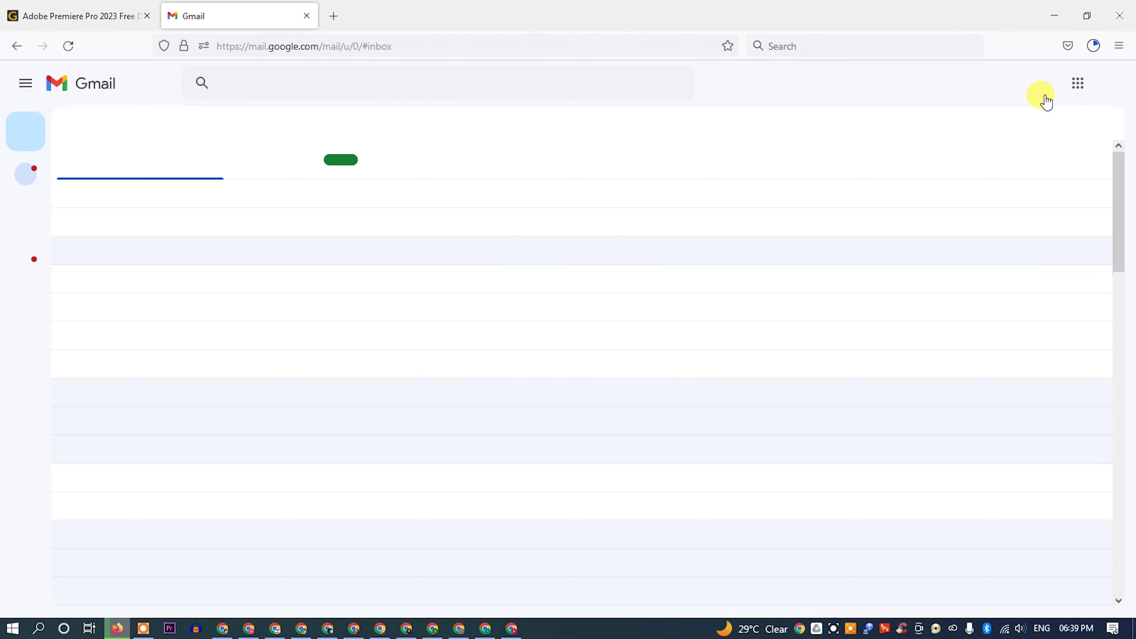
Step: From the account panel, choose Add another account, Use another account, and Create account for personal use
{"action": "left_click", "coordinate": [1111, 83]}
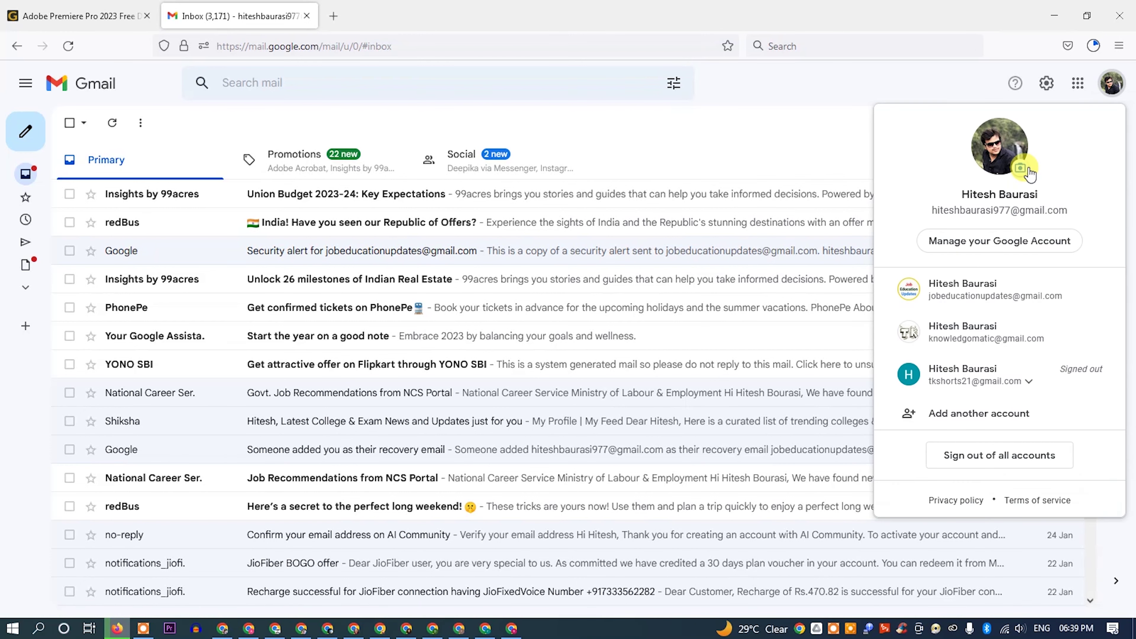
{"action": "left_click", "coordinate": [960, 410]}
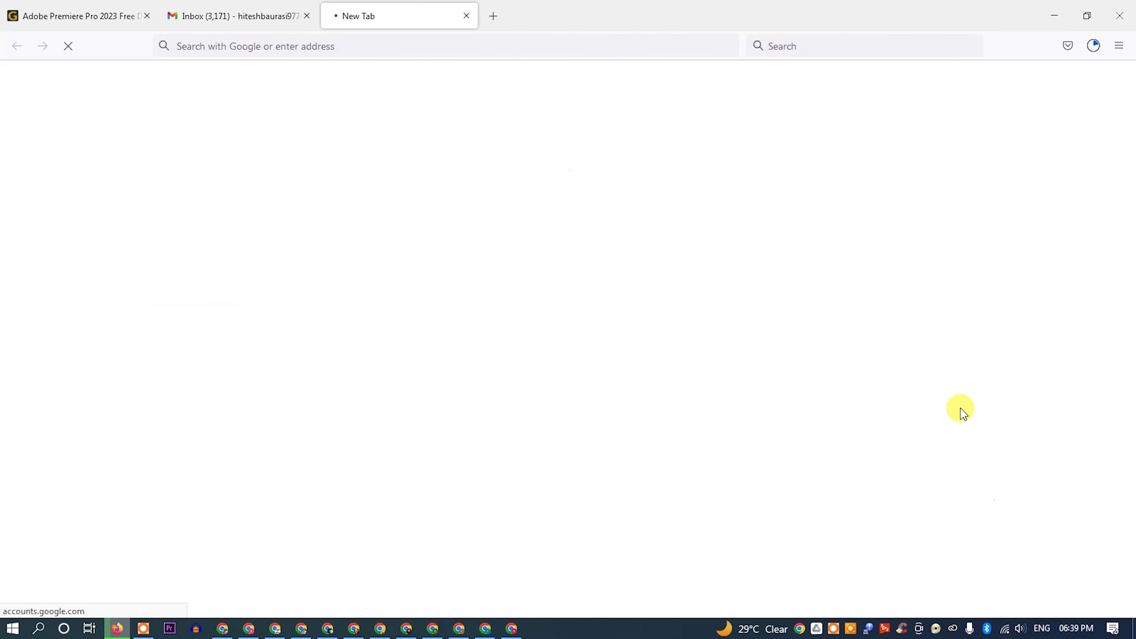
{"action": "left_click", "coordinate": [307, 16]}
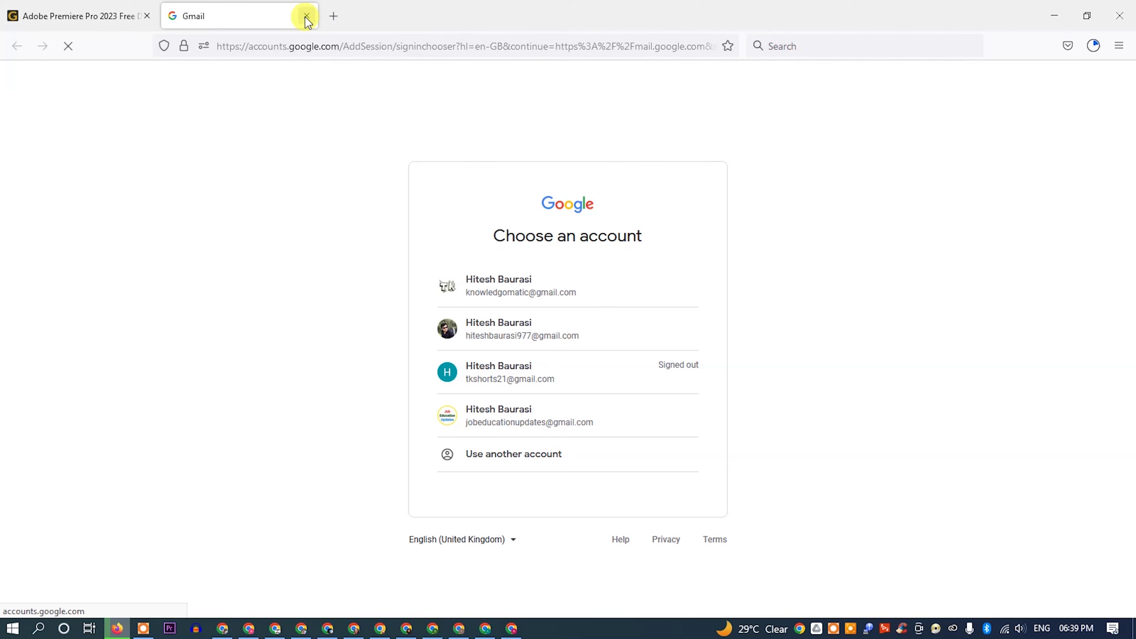
{"action": "left_click", "coordinate": [504, 460]}
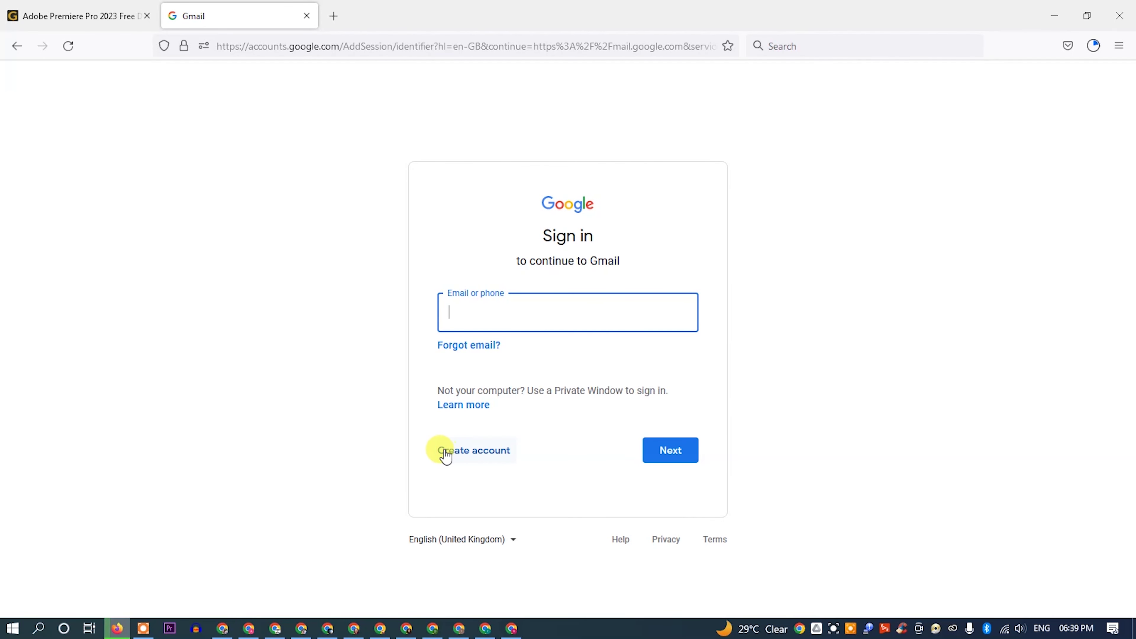
{"action": "left_click", "coordinate": [427, 434]}
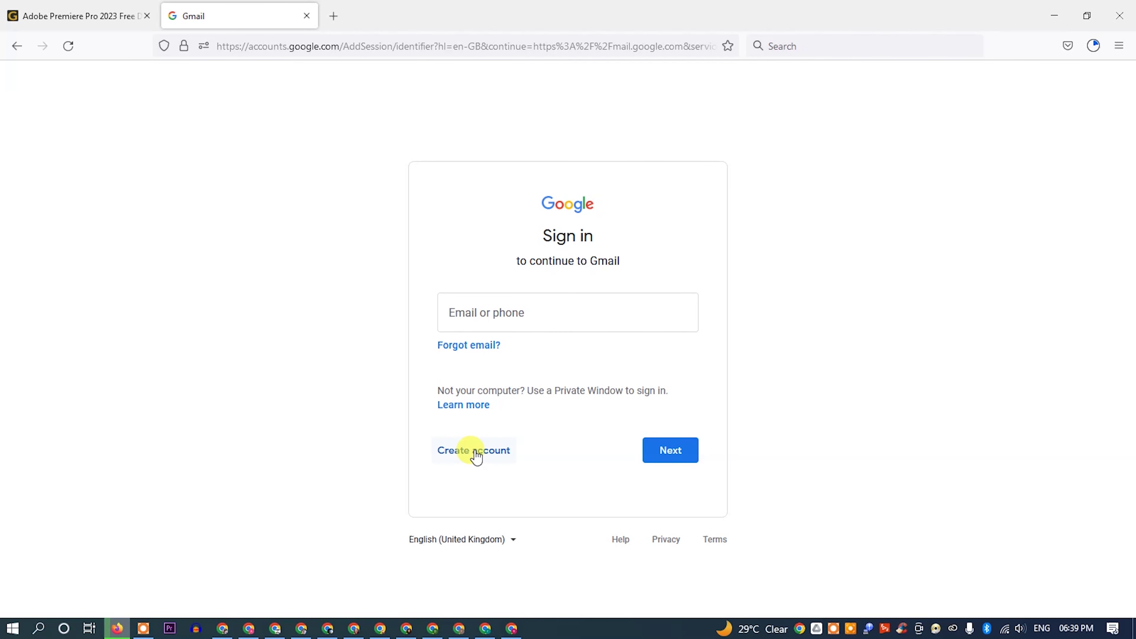
{"action": "left_click", "coordinate": [477, 453]}
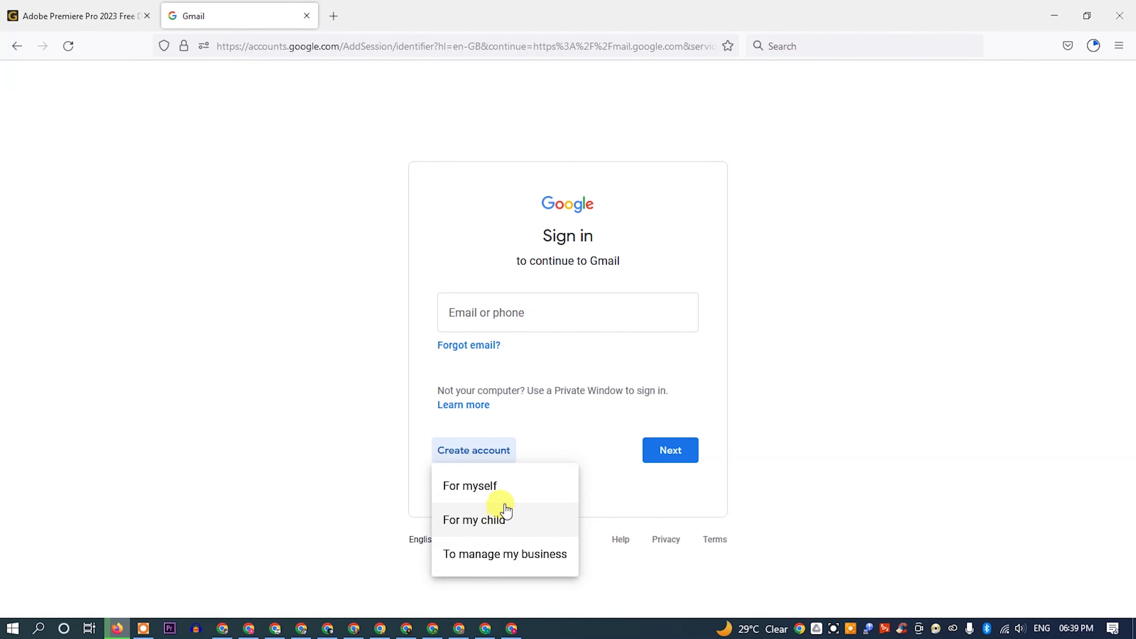
{"action": "left_click", "coordinate": [510, 494]}
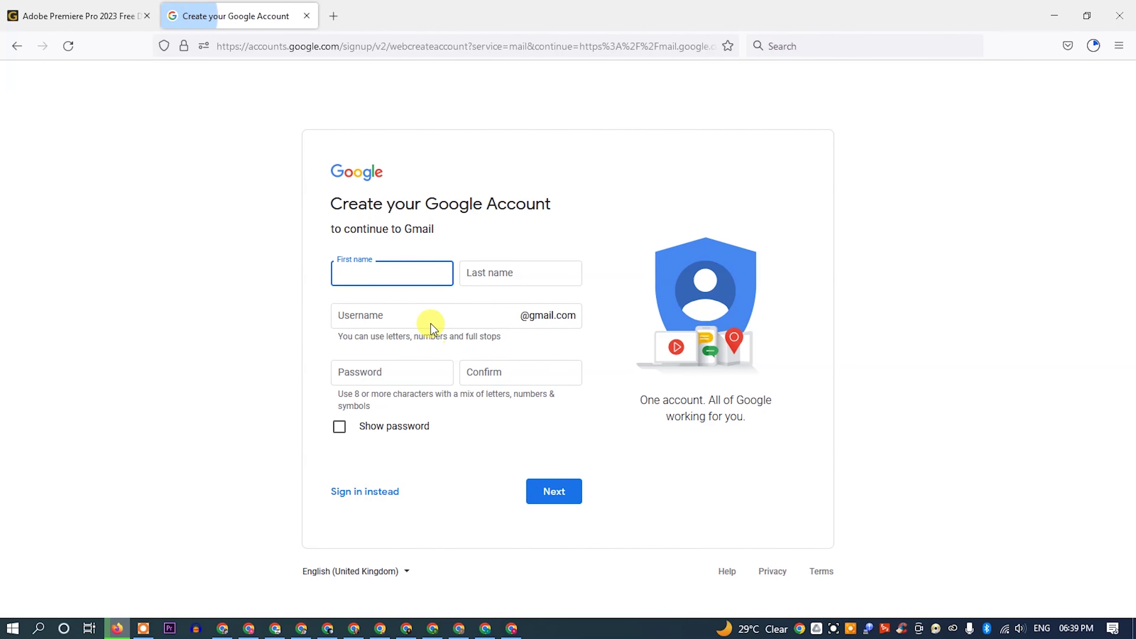
Step: Enter the new account's first name, last name, Gmail username, password and password confirmation
{"action": "left_click", "coordinate": [388, 274]}
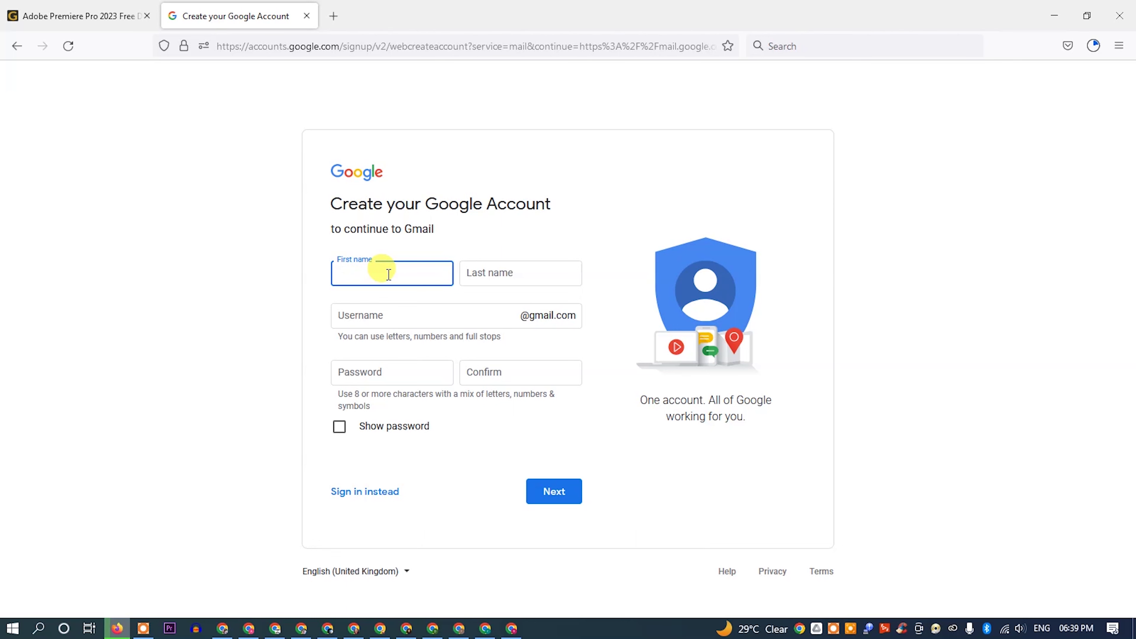
{"action": "key", "text": "Tab"}
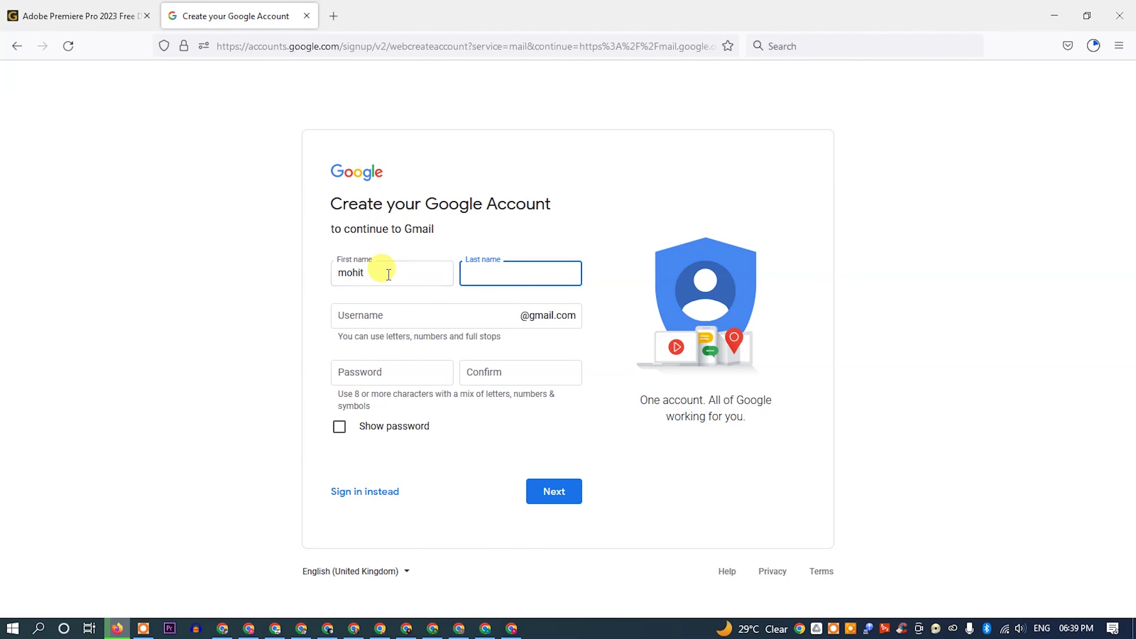
{"action": "key", "text": "Tab"}
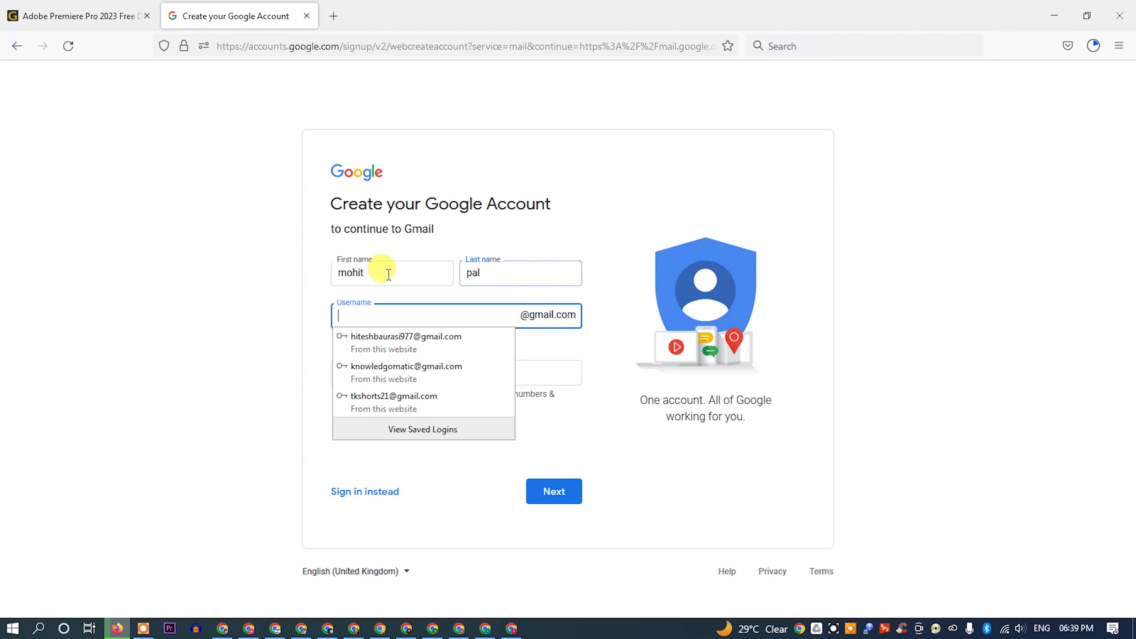
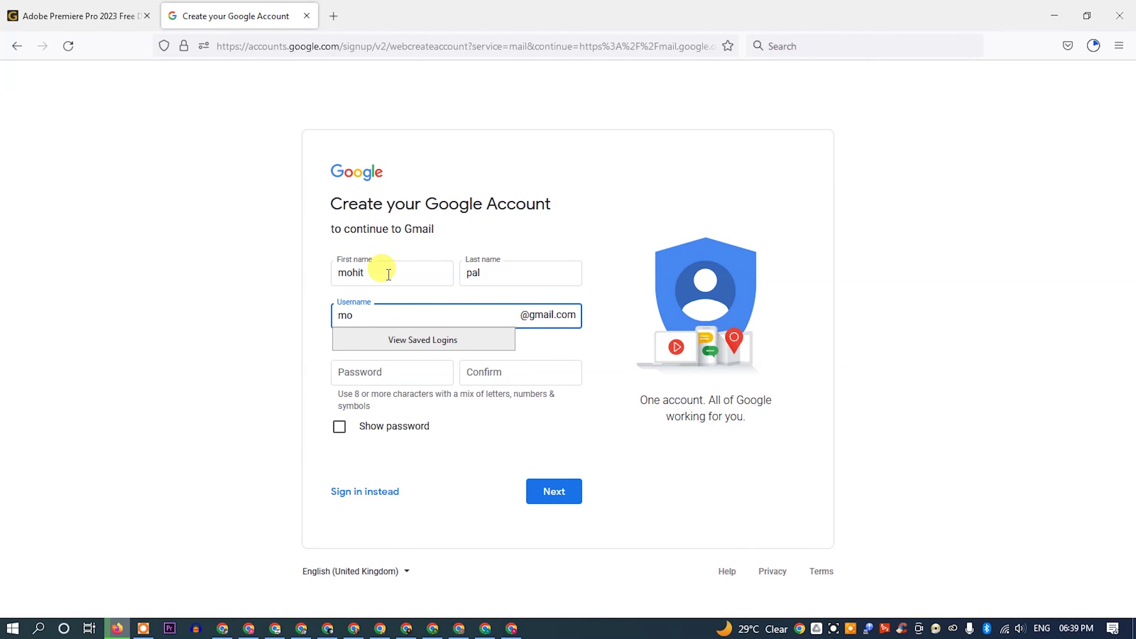
{"action": "key", "text": "Tab"}
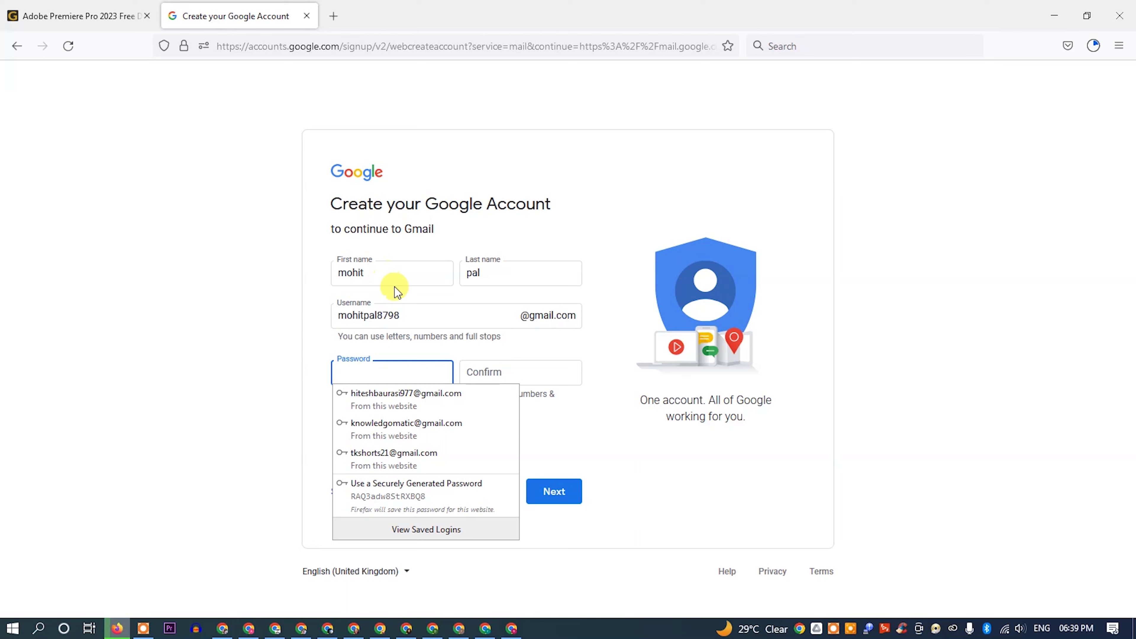
{"action": "type", "text": "*******"}
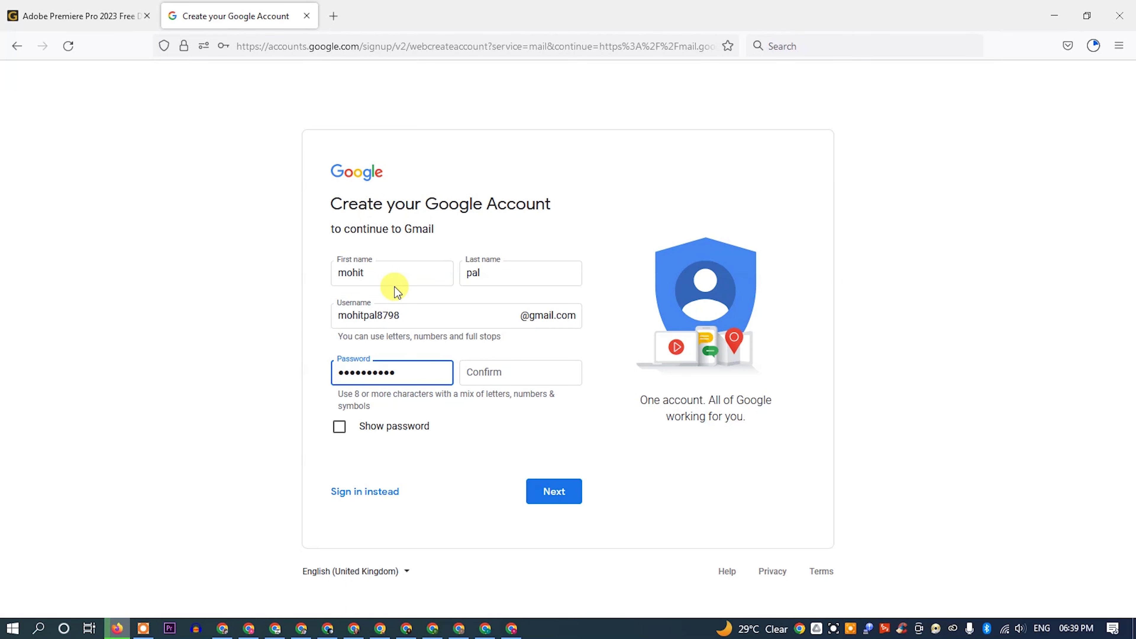
{"action": "key", "text": "Tab"}
{"action": "type", "text": "****"}
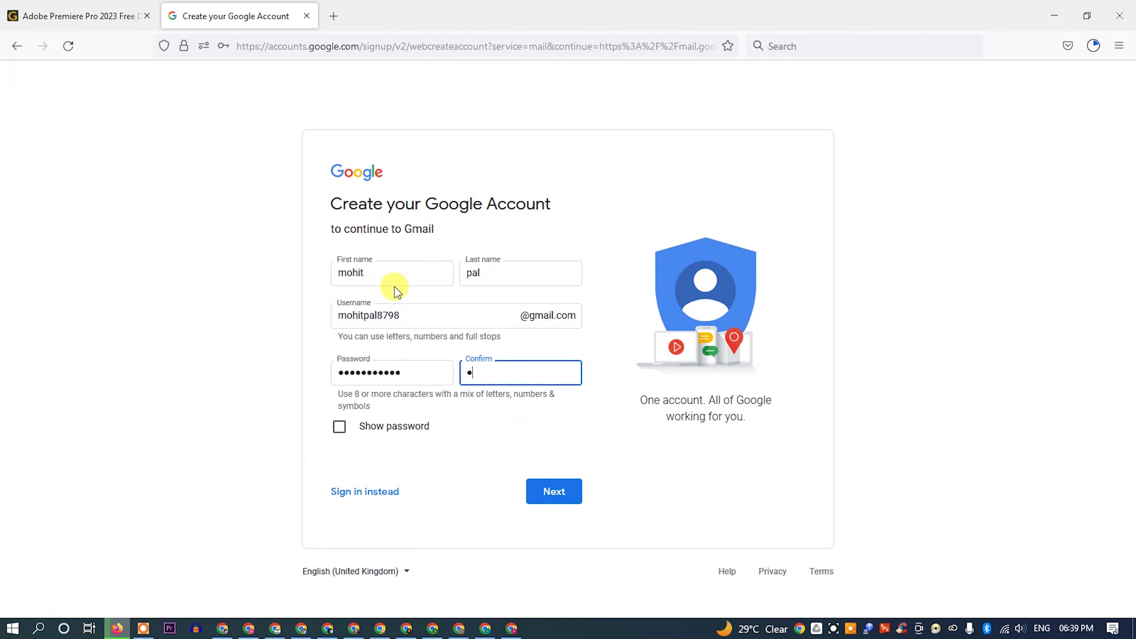
{"action": "type", "text": "*******"}
Step: Submit the name and password details and decline saving the login in Firefox
{"action": "left_click", "coordinate": [469, 475]}
{"action": "left_click", "coordinate": [544, 492]}
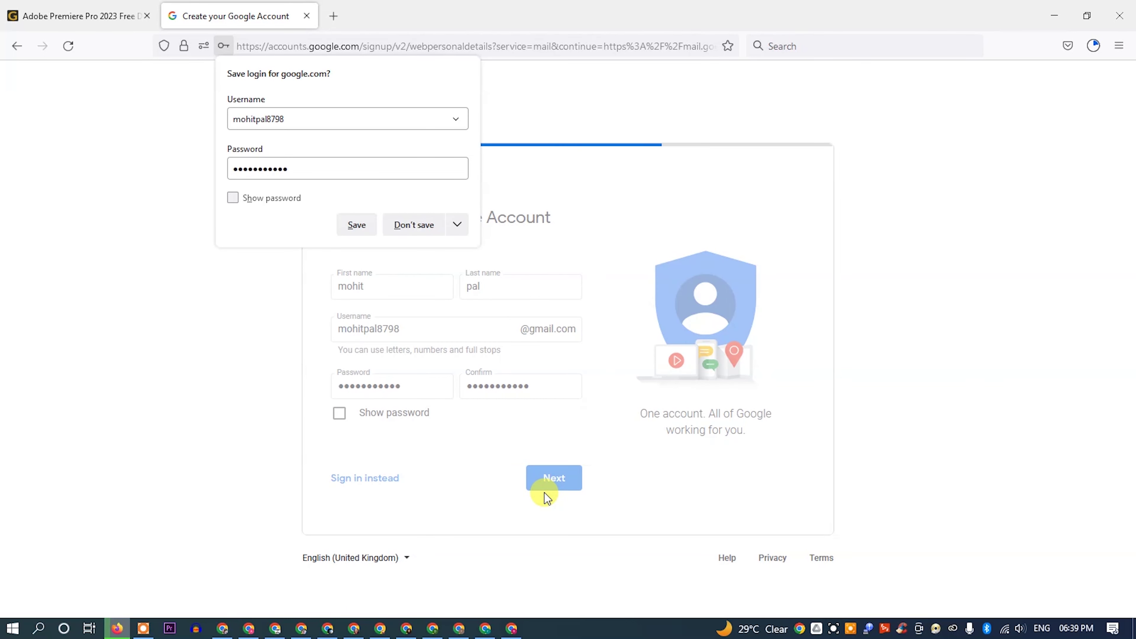
{"action": "left_click", "coordinate": [402, 233]}
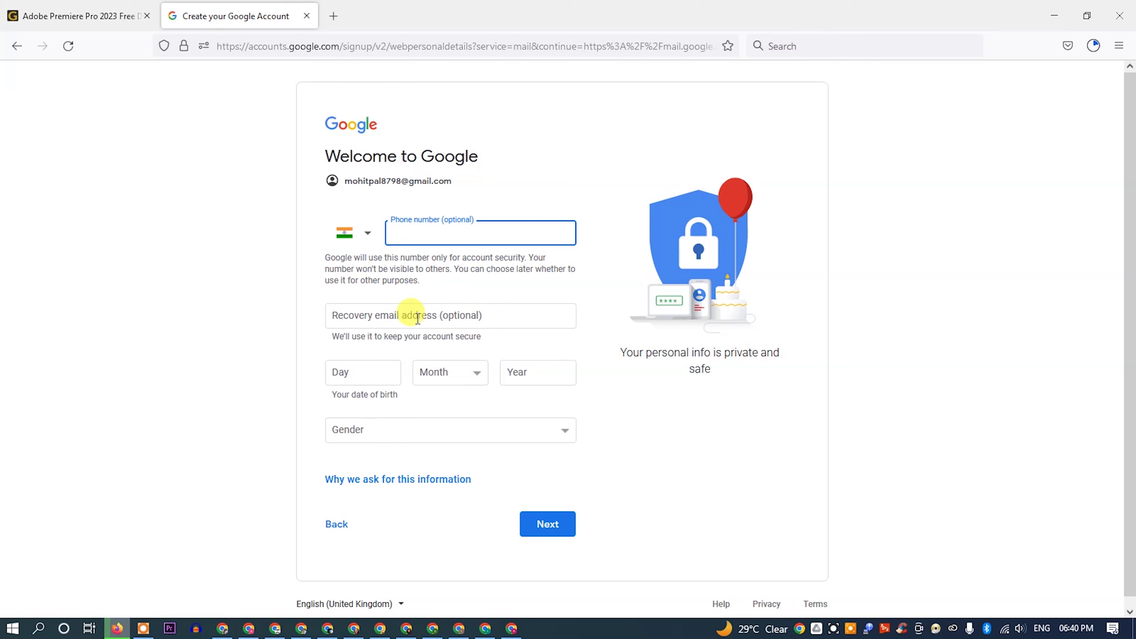
{"action": "left_click", "coordinate": [418, 317]}
{"action": "left_click", "coordinate": [364, 375]}
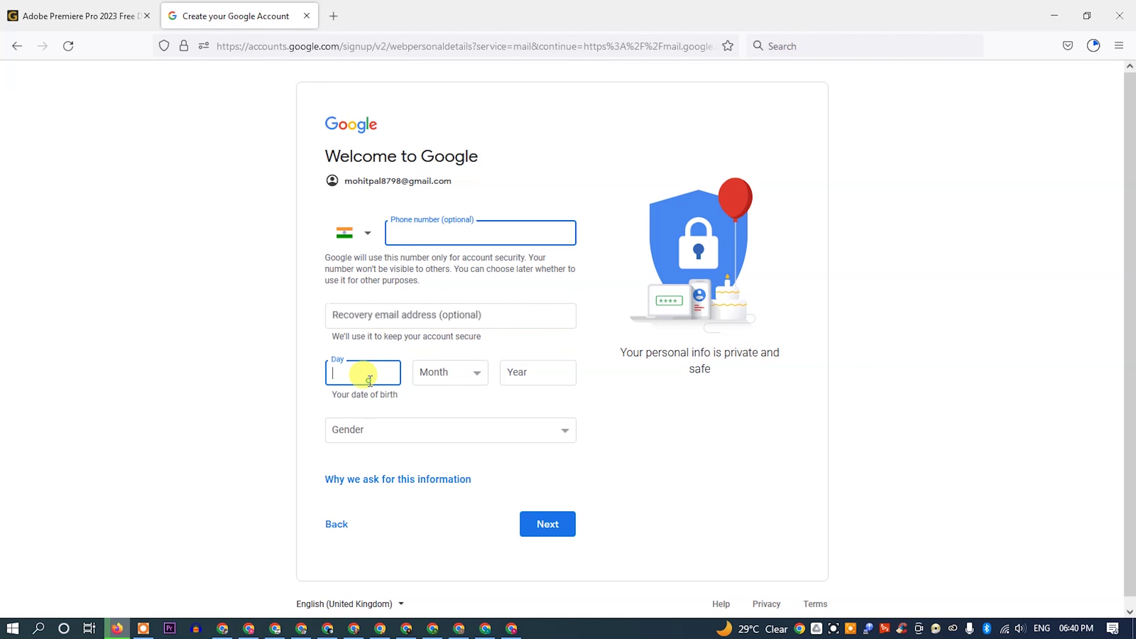
{"action": "type", "text": "12"}
{"action": "key", "text": "Tab"}
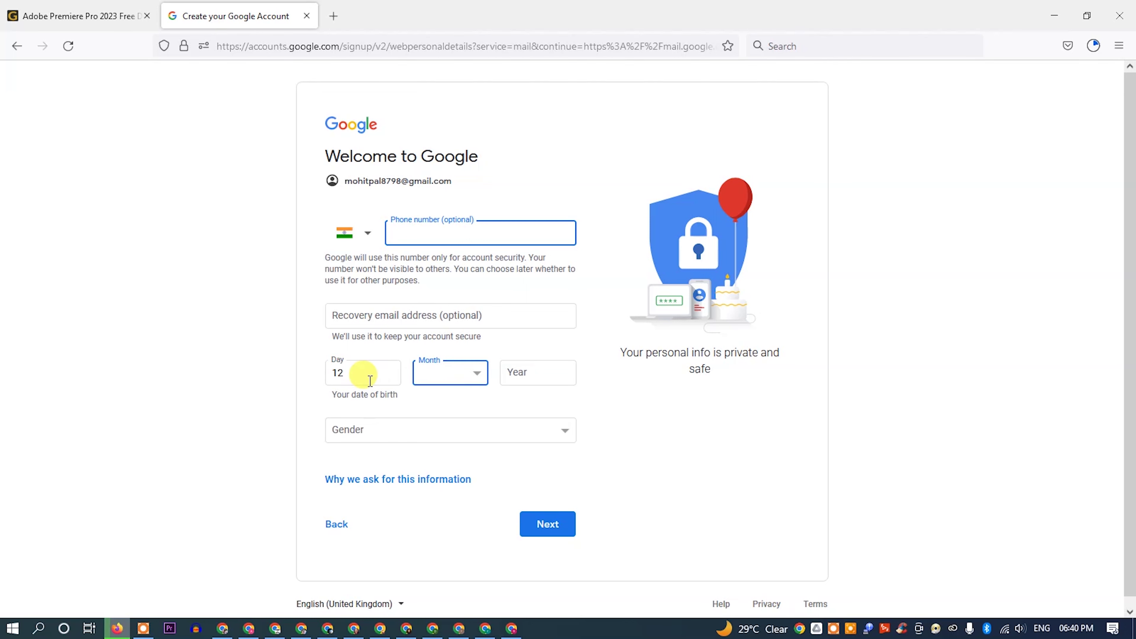
{"action": "left_click", "coordinate": [481, 378]}
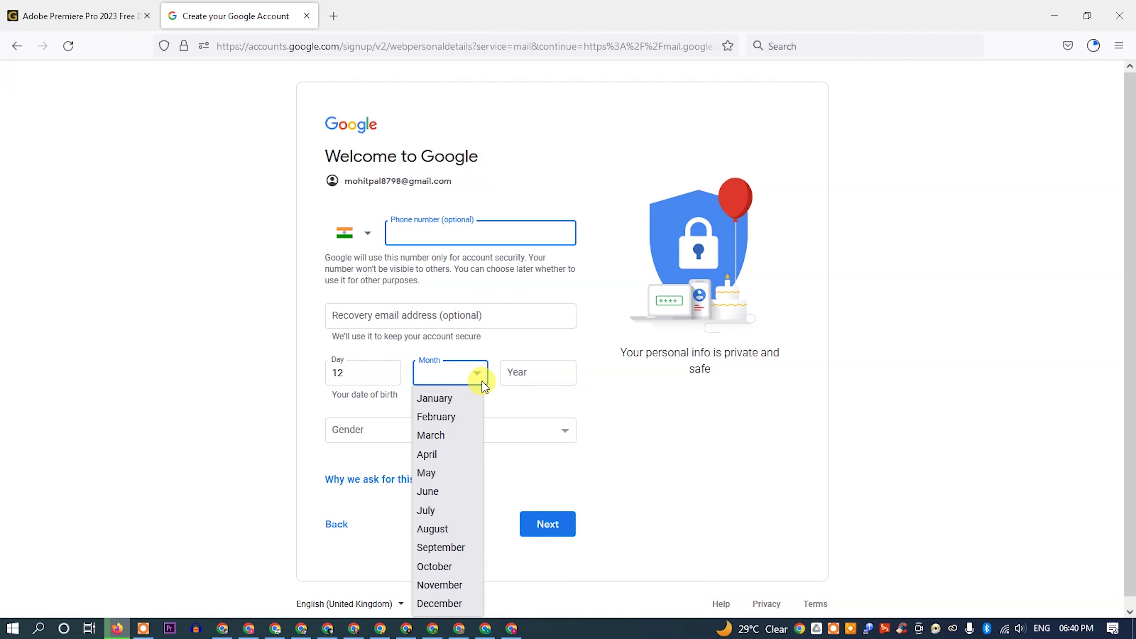
{"action": "left_click", "coordinate": [436, 530]}
{"action": "left_click", "coordinate": [505, 370]}
{"action": "type", "text": "1996"}
Step: Choose Male as the gender and submit the personal details form
{"action": "left_click", "coordinate": [507, 440]}
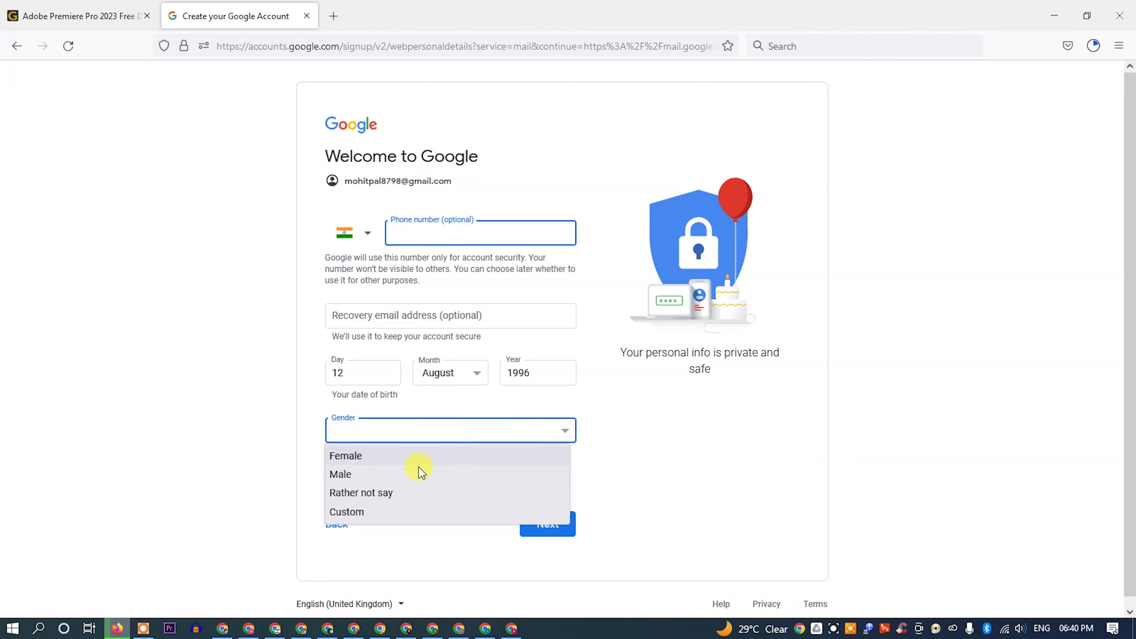
{"action": "left_click", "coordinate": [400, 474]}
{"action": "left_click_drag", "start_coordinate": [232, 102], "coordinate": [352, 231]}
{"action": "left_click", "coordinate": [345, 205]}
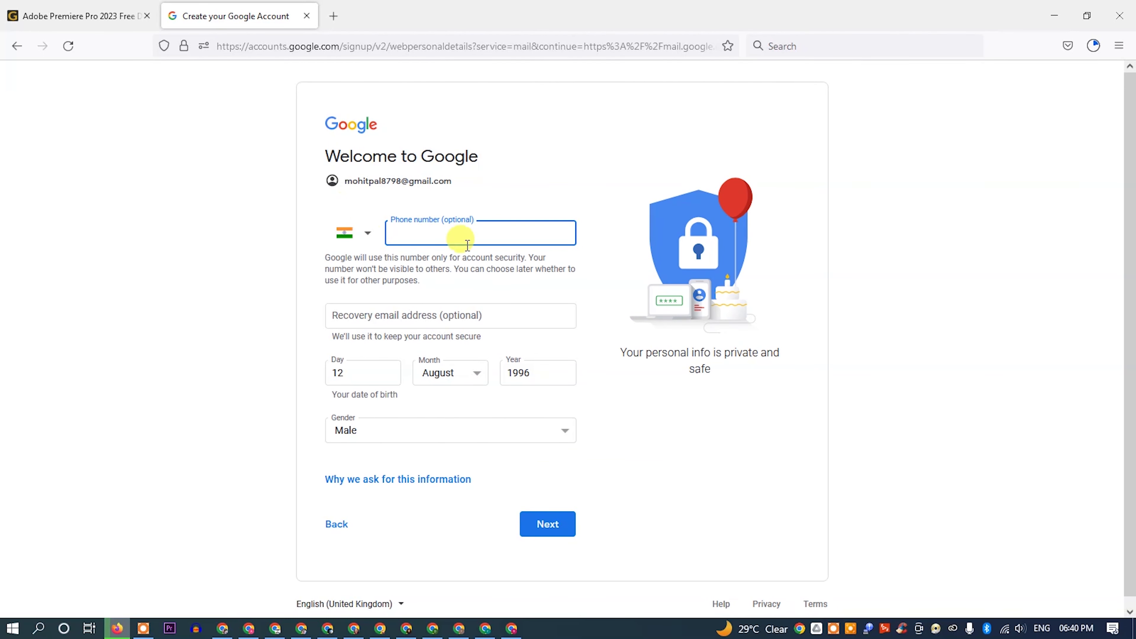
{"action": "left_click", "coordinate": [544, 527]}
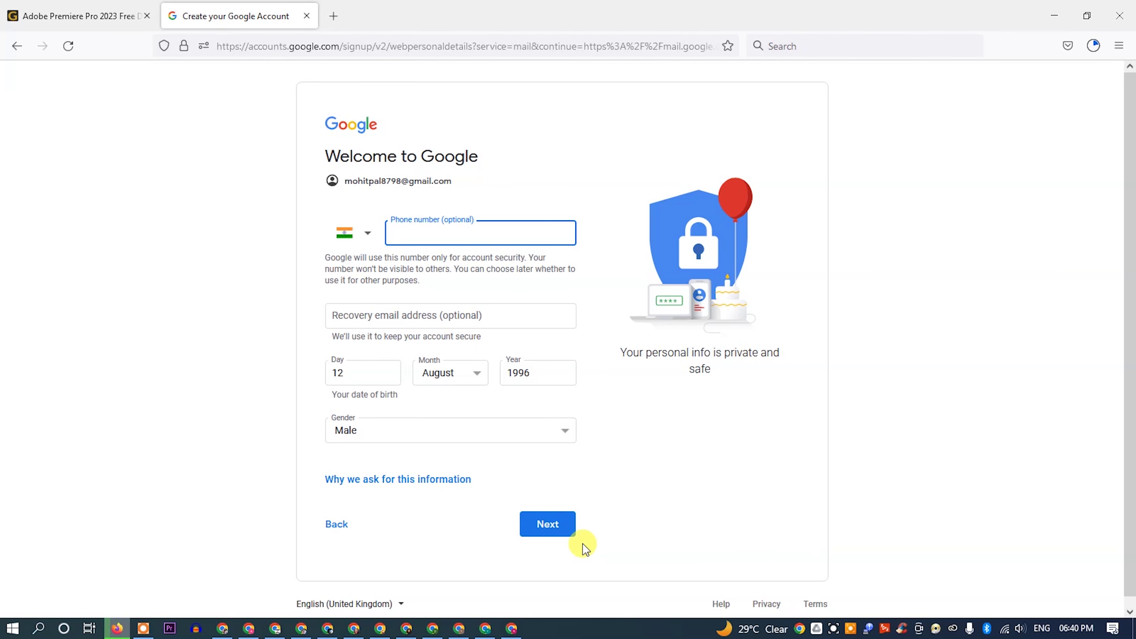
{"action": "left_click", "coordinate": [572, 535]}
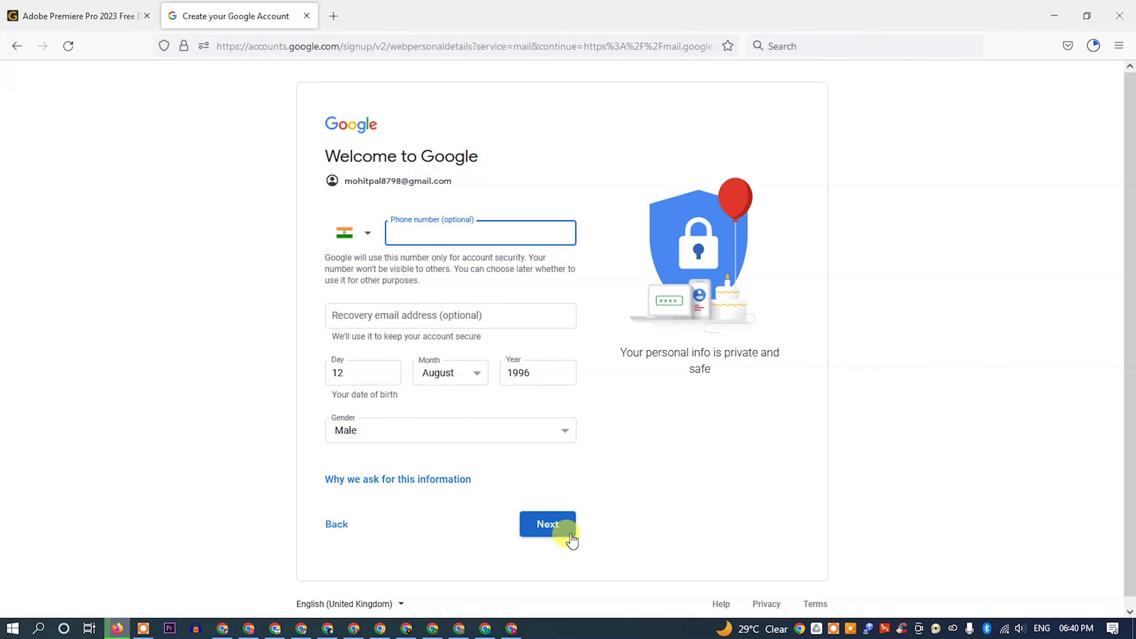
Step: Scroll through the Privacy and Terms page and click I agree to create the account
{"action": "left_click", "coordinate": [535, 529]}
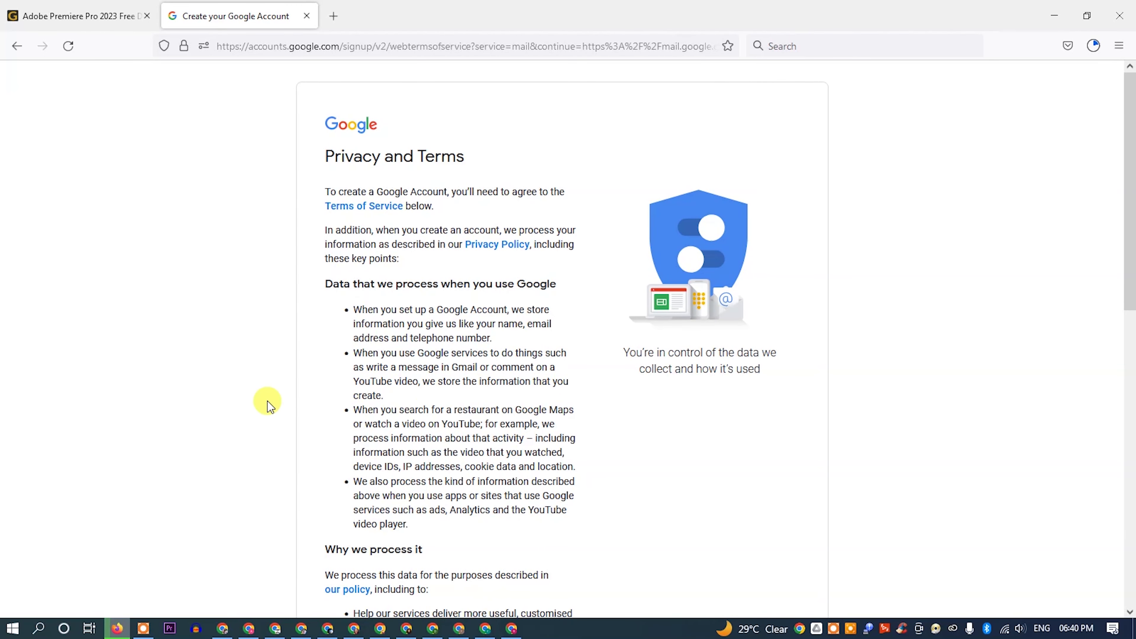
{"action": "scroll", "coordinate": [465, 405], "scroll_direction": "down", "scroll_amount": 10}
{"action": "left_click", "coordinate": [553, 521]}
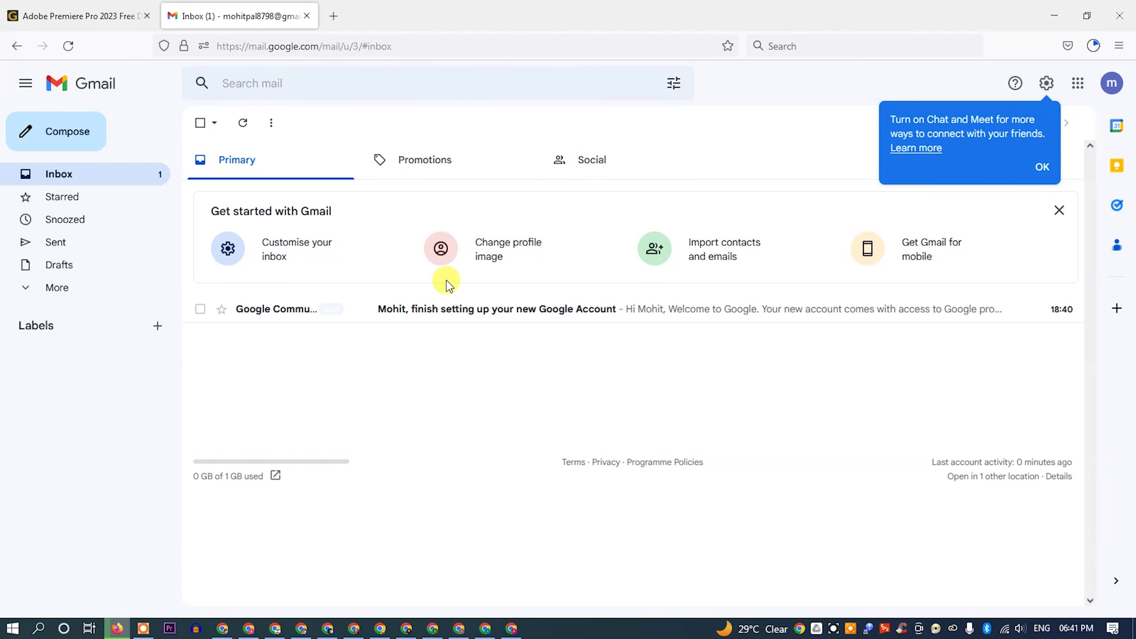
Step: Dismiss the Chat and Meet prompt and read the Google welcome email
{"action": "left_click", "coordinate": [414, 356]}
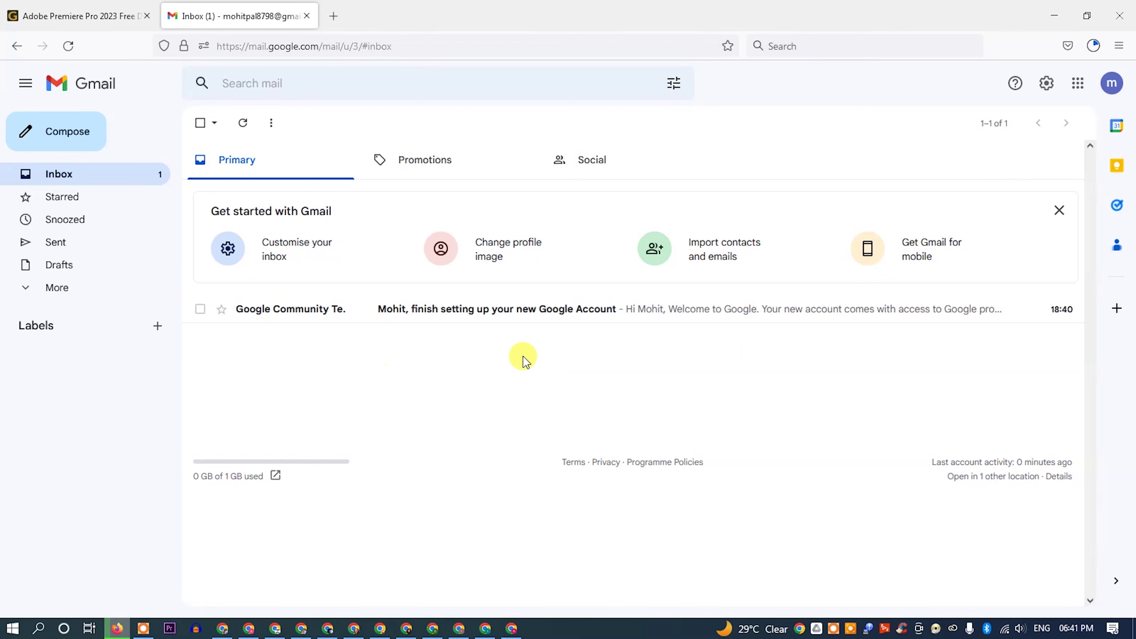
{"action": "left_click", "coordinate": [623, 314]}
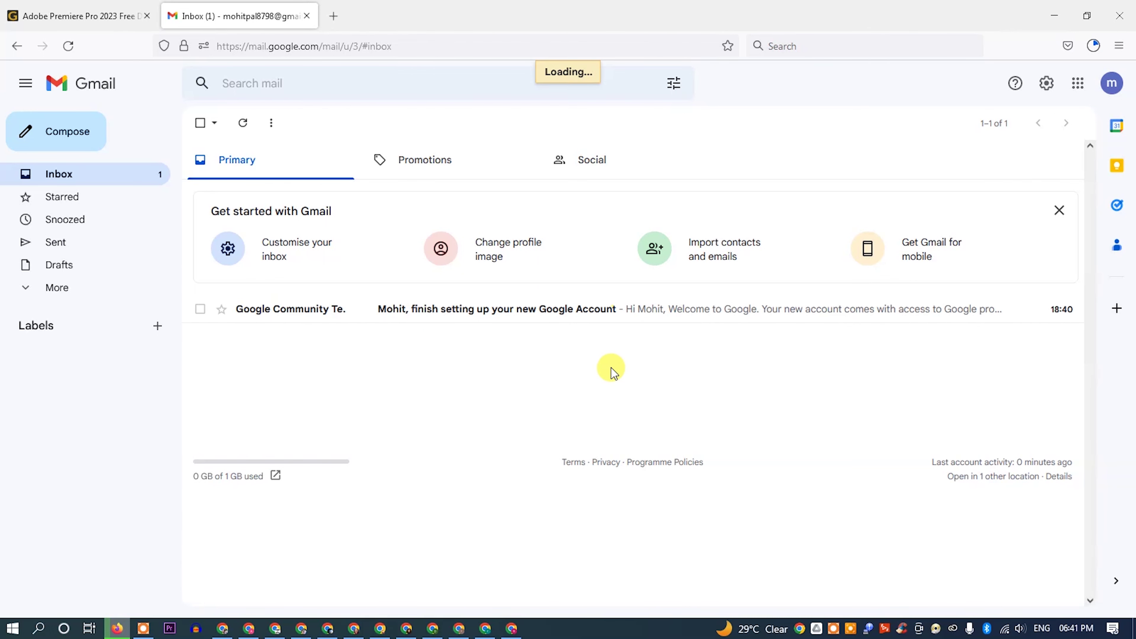
{"action": "scroll", "coordinate": [610, 369], "scroll_direction": "down", "scroll_amount": 5}
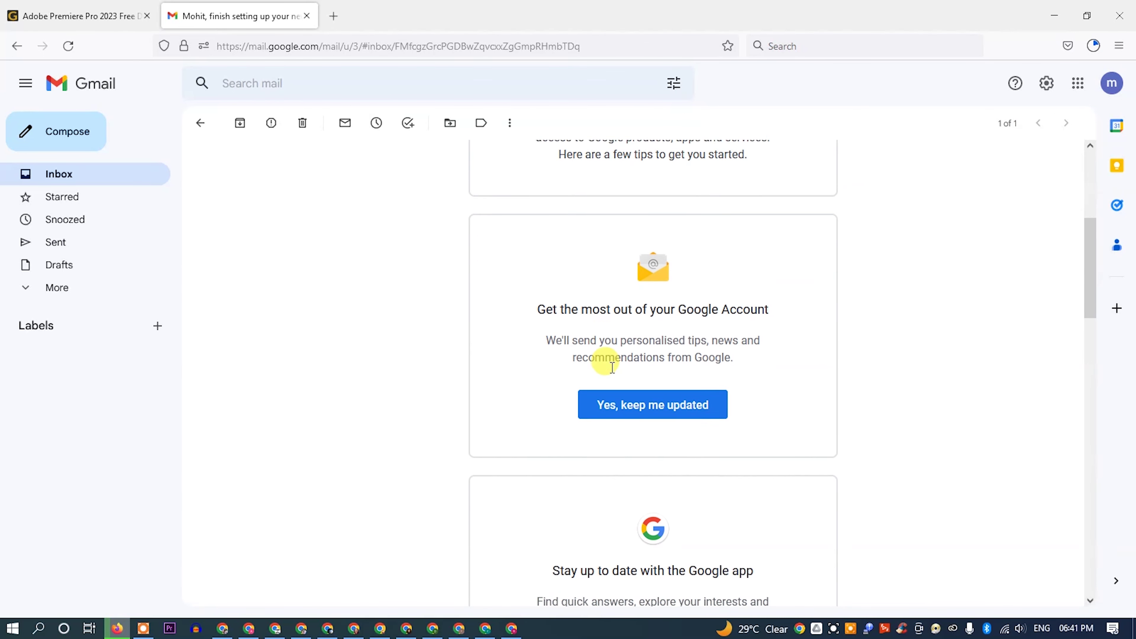
{"action": "scroll", "coordinate": [610, 367], "scroll_direction": "up", "scroll_amount": 5}
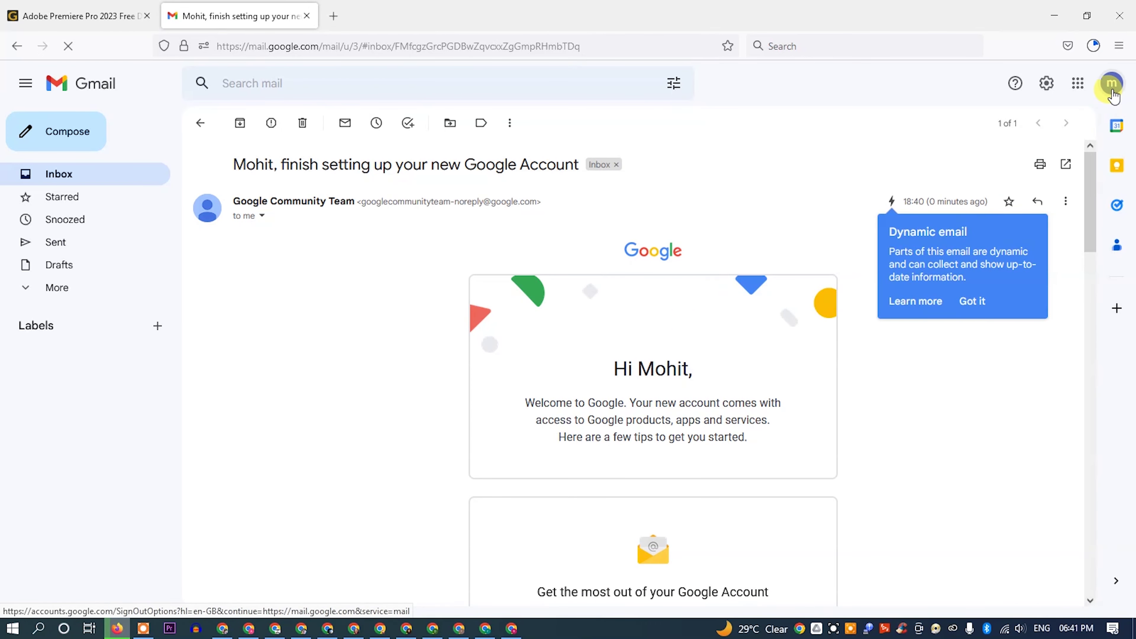
Step: Check the Google account menu, return to the inbox list, and open a new tab
{"action": "left_click", "coordinate": [1111, 84]}
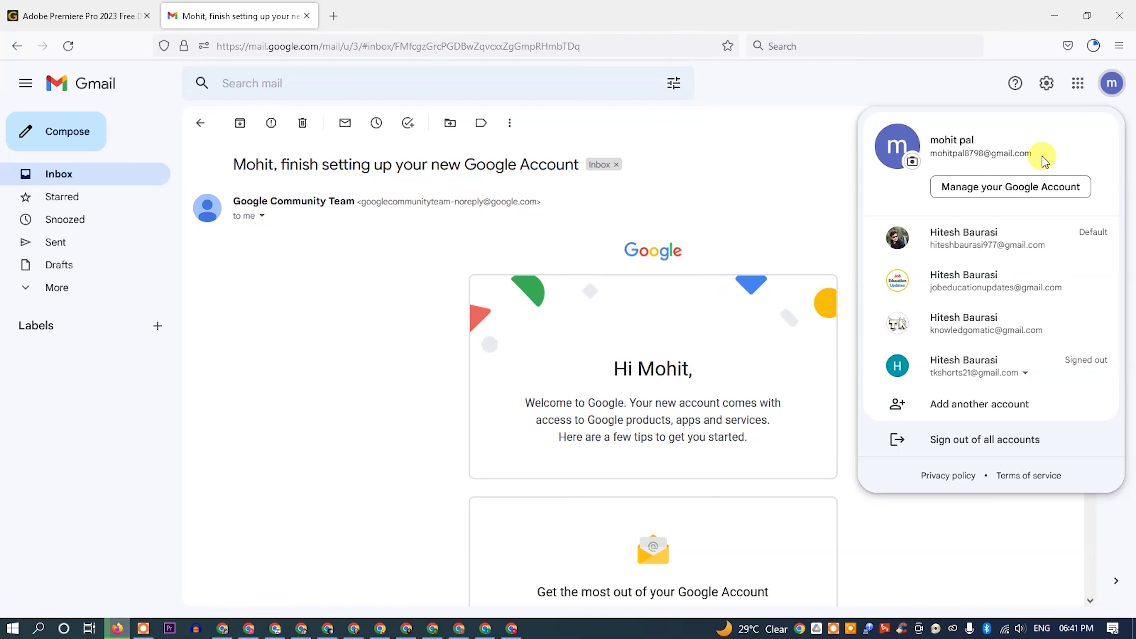
{"action": "left_click", "coordinate": [768, 196]}
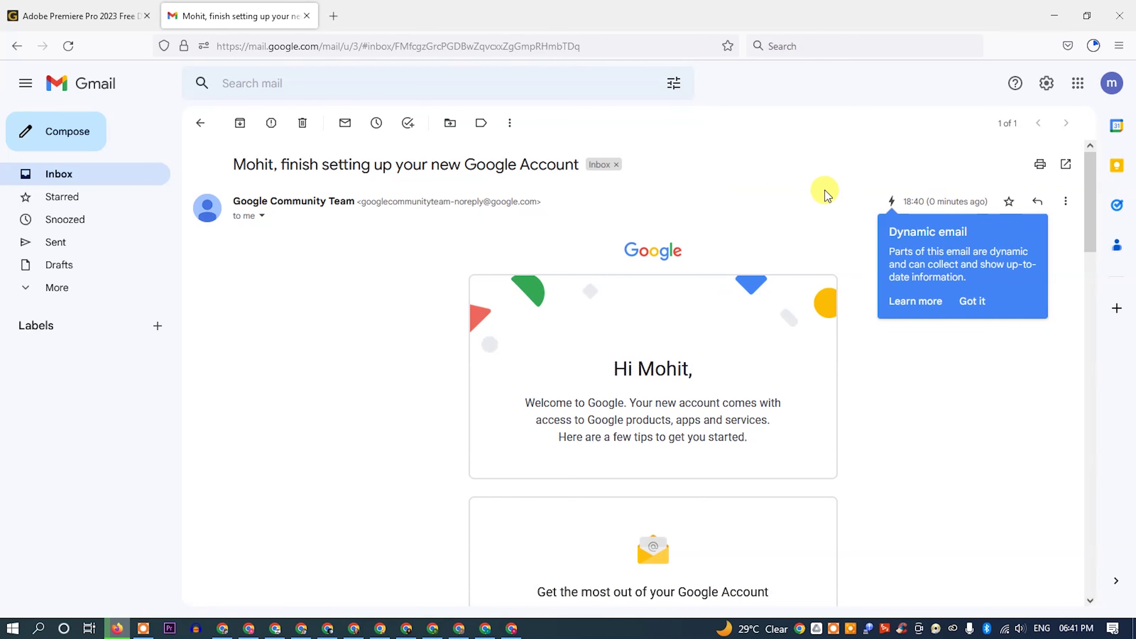
{"action": "left_click", "coordinate": [16, 45]}
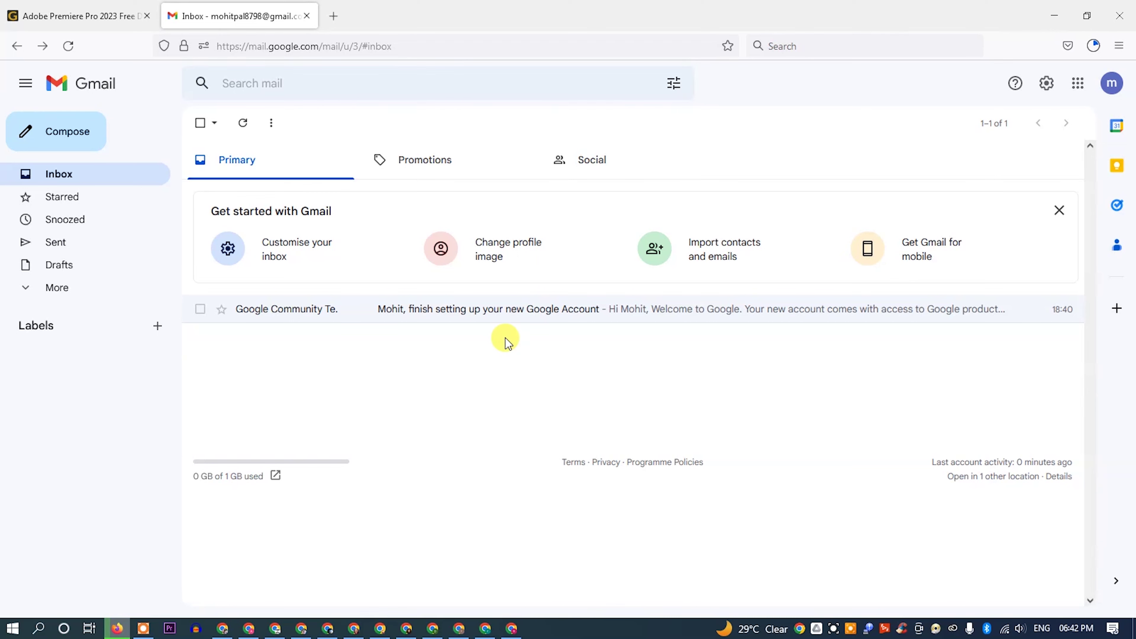
{"action": "left_click", "coordinate": [333, 16]}
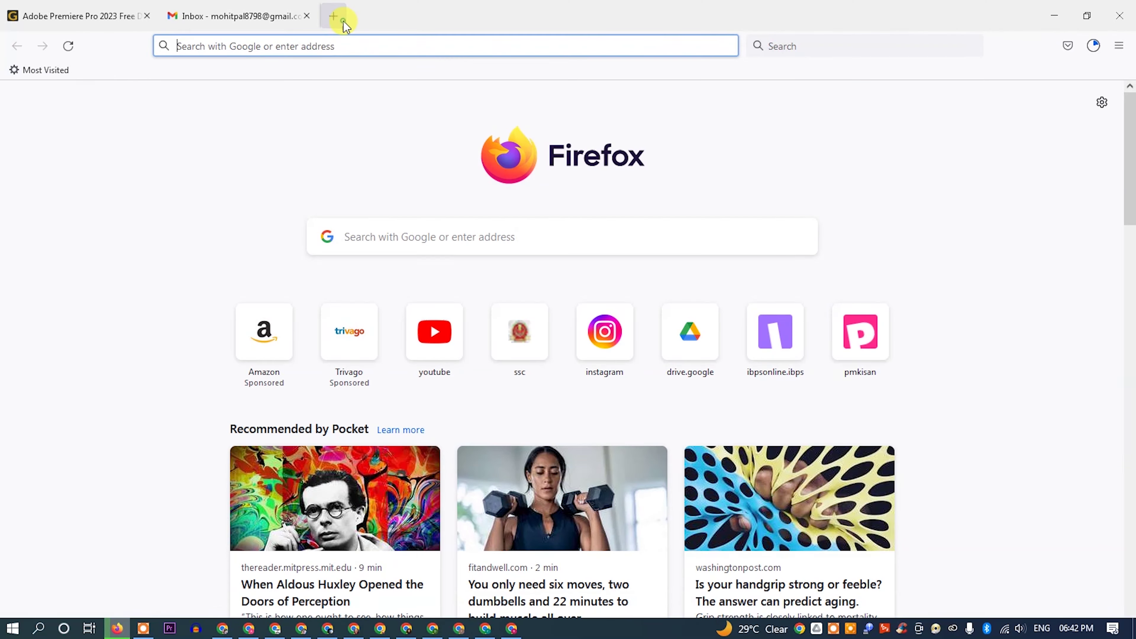
Step: Open YouTube and add the newly created account via Switch account > Add account
{"action": "left_click", "coordinate": [436, 351]}
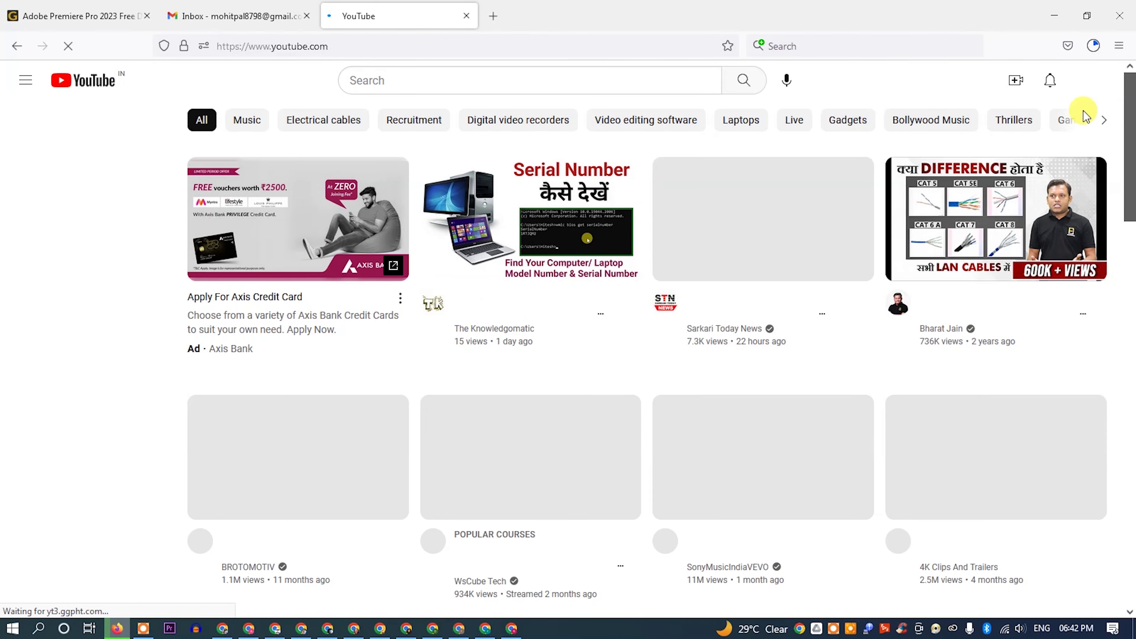
{"action": "left_click", "coordinate": [1093, 87]}
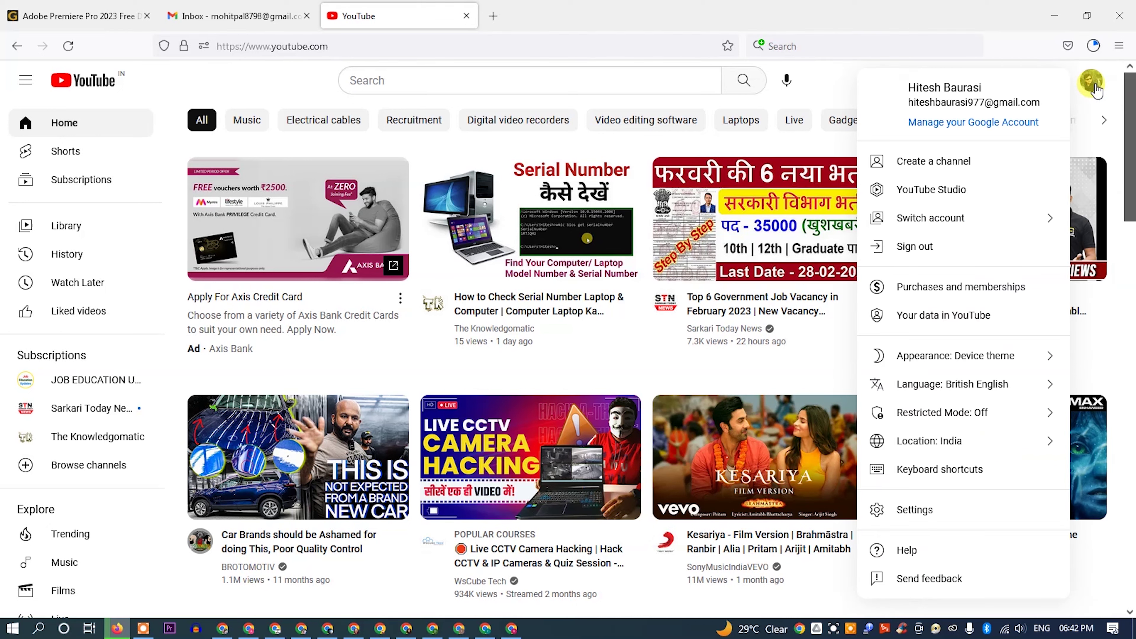
{"action": "left_click", "coordinate": [996, 230]}
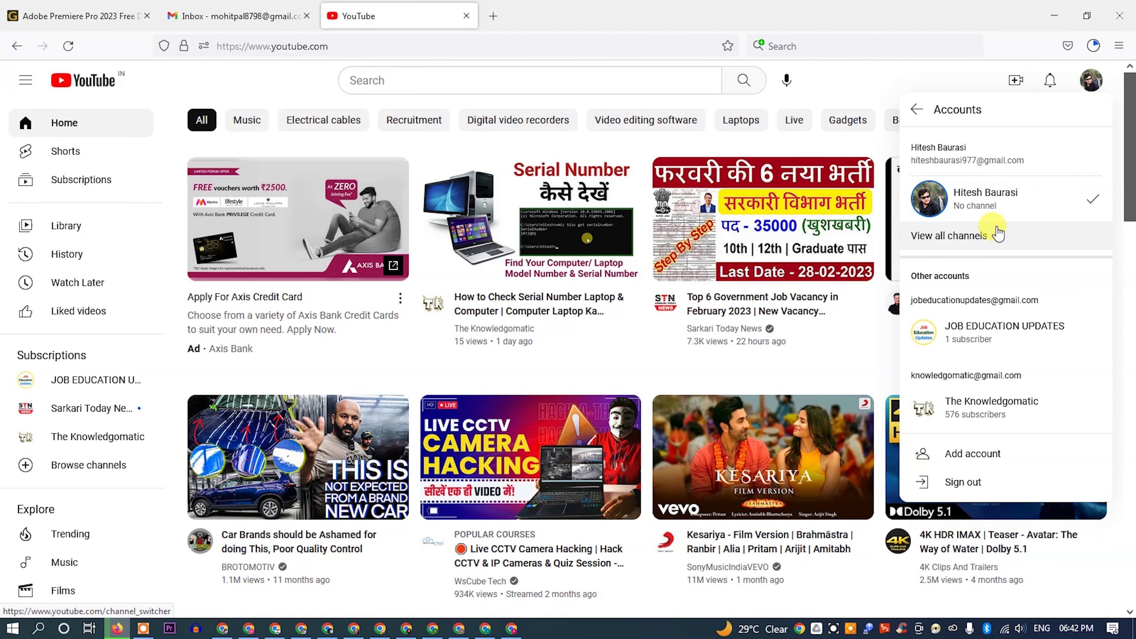
{"action": "left_click", "coordinate": [1021, 461]}
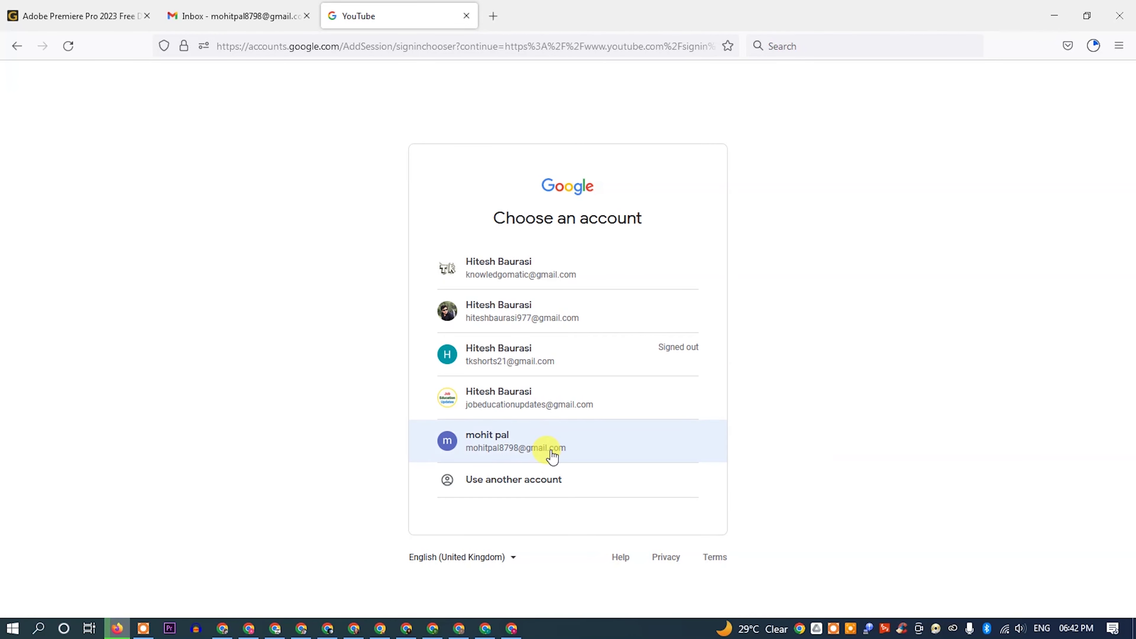
{"action": "left_click", "coordinate": [607, 448]}
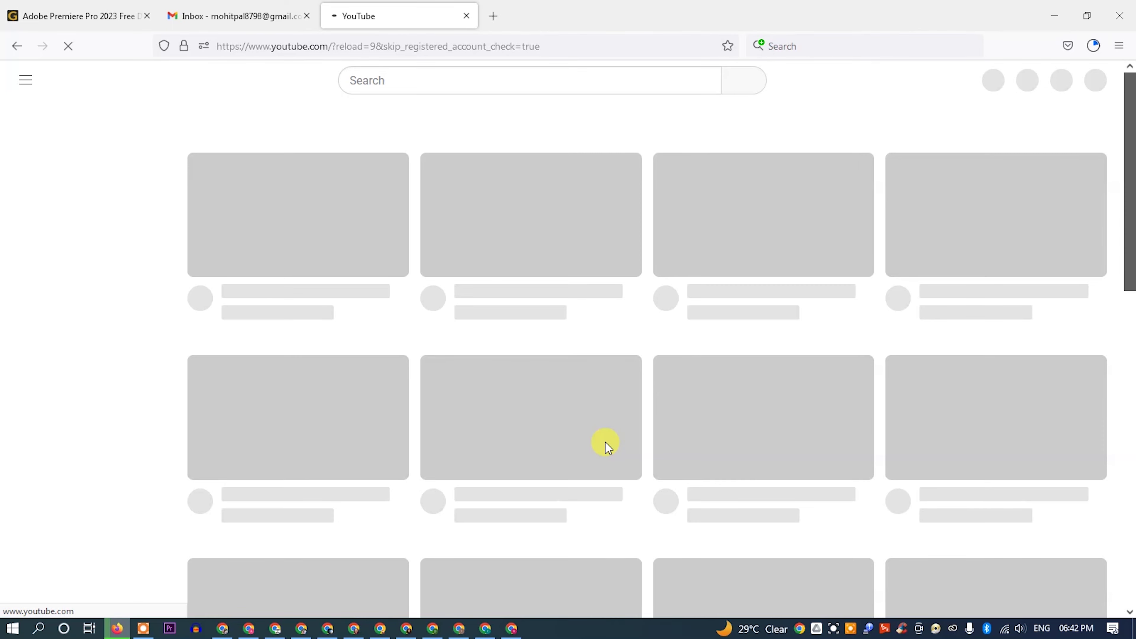
{"action": "left_click", "coordinate": [306, 16]}
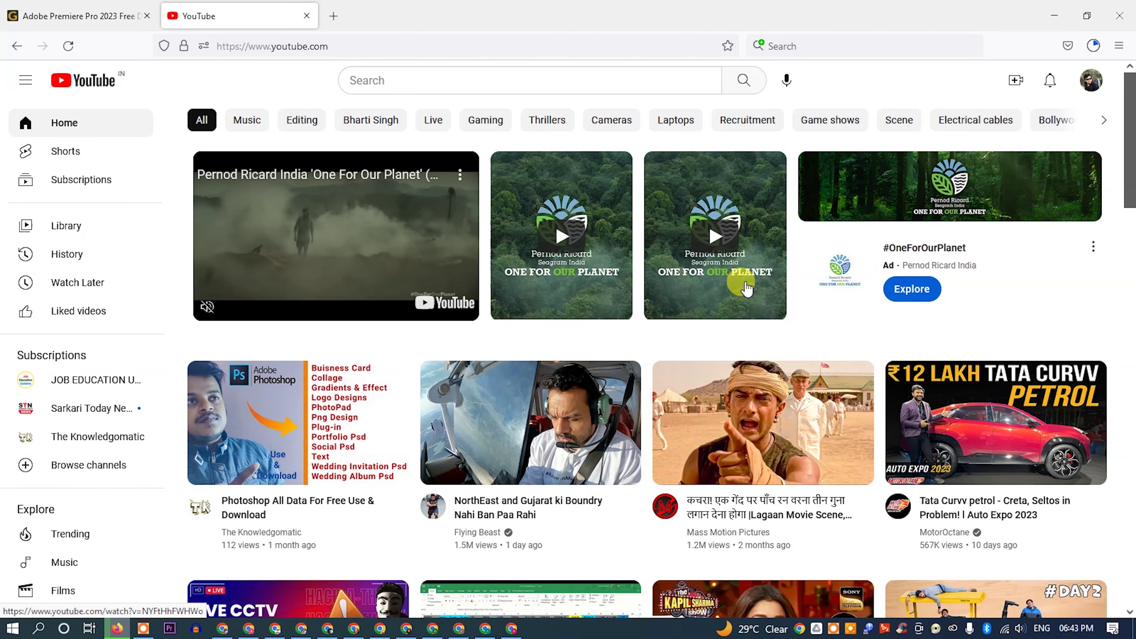
Step: Switch YouTube to the newly created account and confirm it in the avatar menu
{"action": "left_click", "coordinate": [1083, 89]}
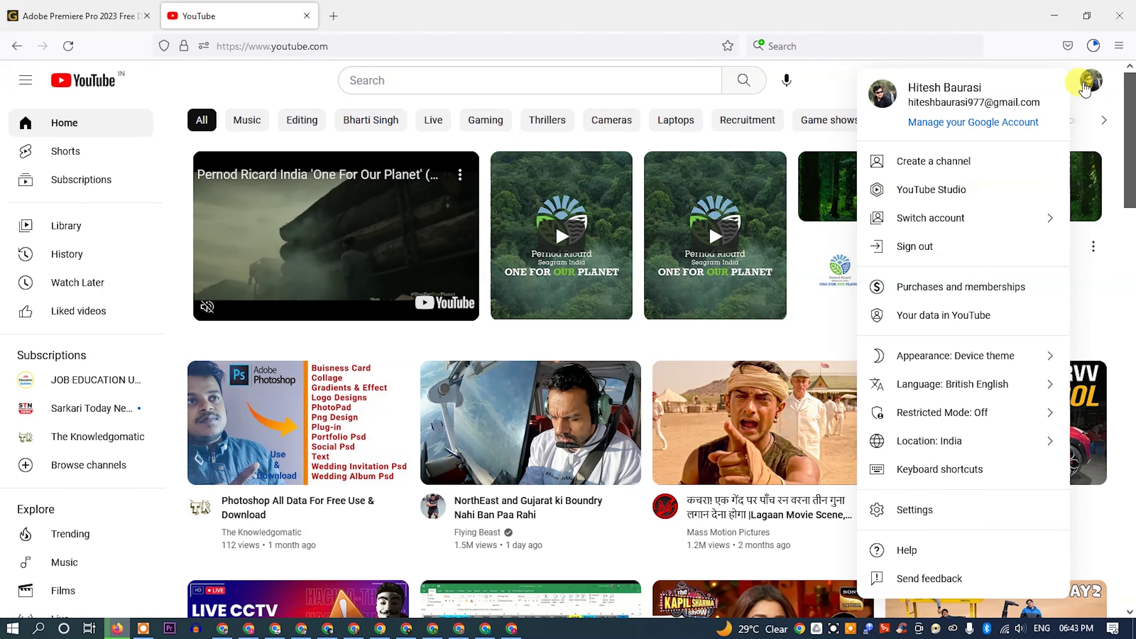
{"action": "left_click", "coordinate": [1006, 220]}
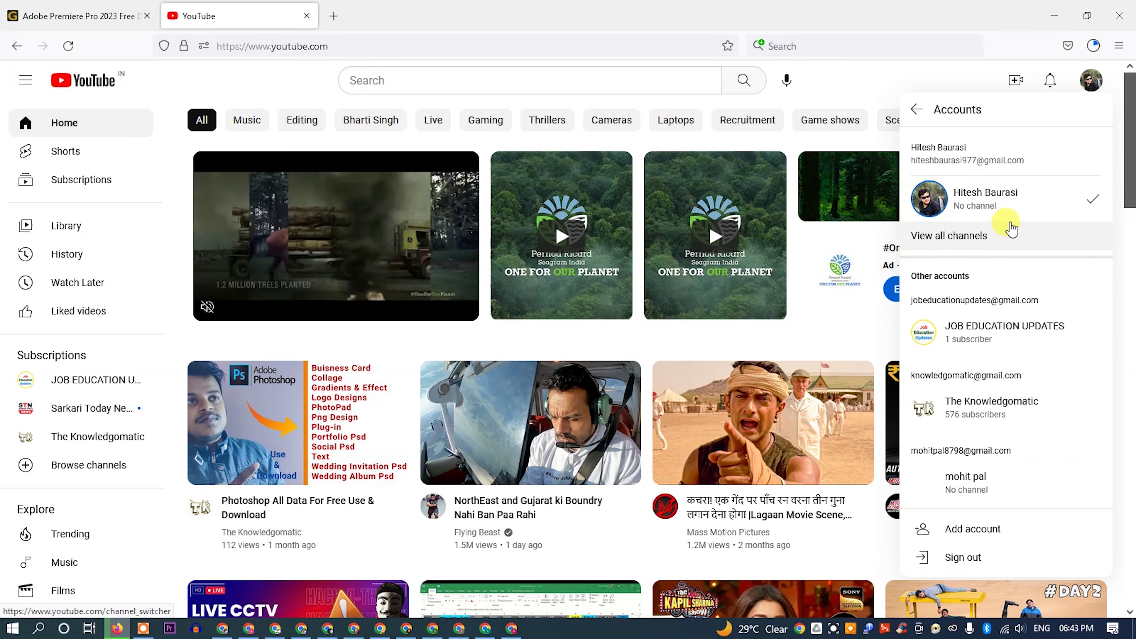
{"action": "left_click", "coordinate": [992, 491]}
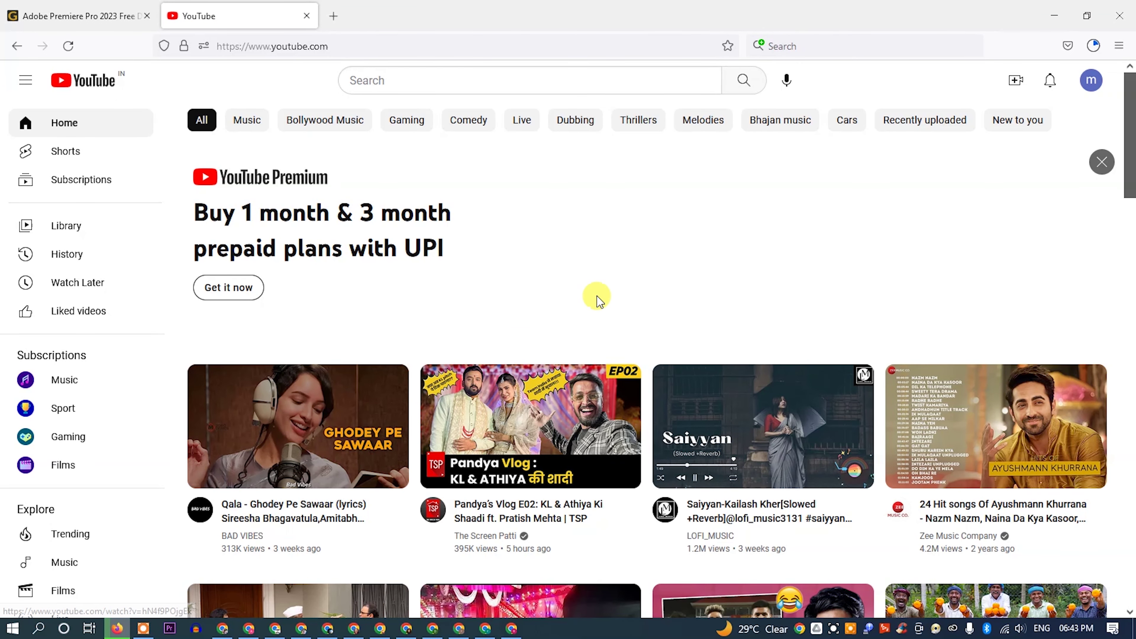
{"action": "left_click", "coordinate": [1093, 81]}
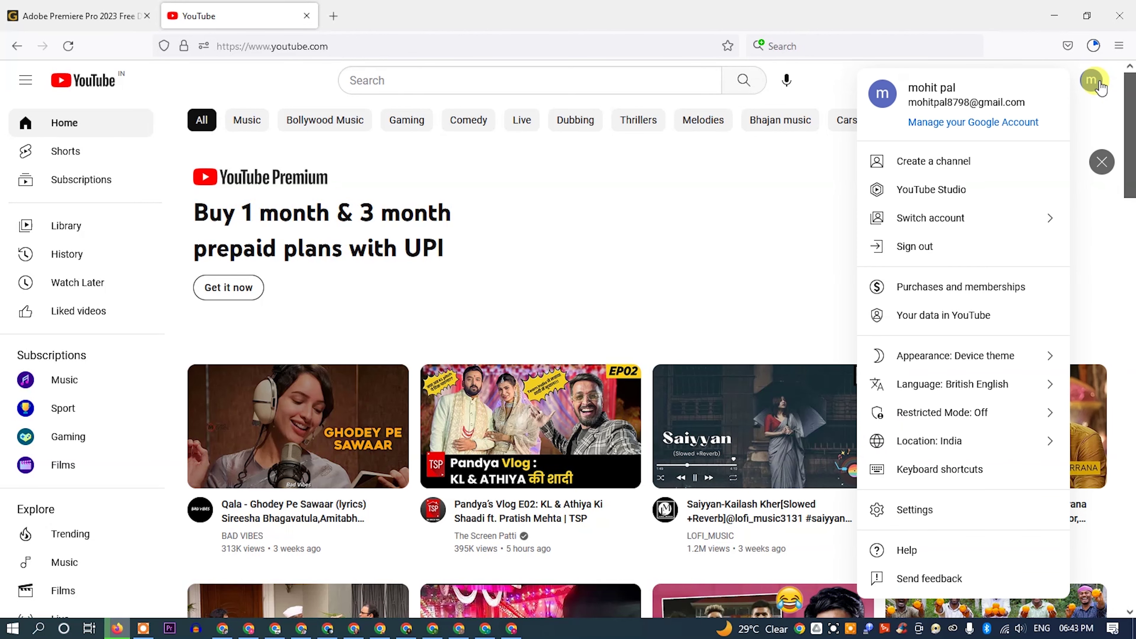